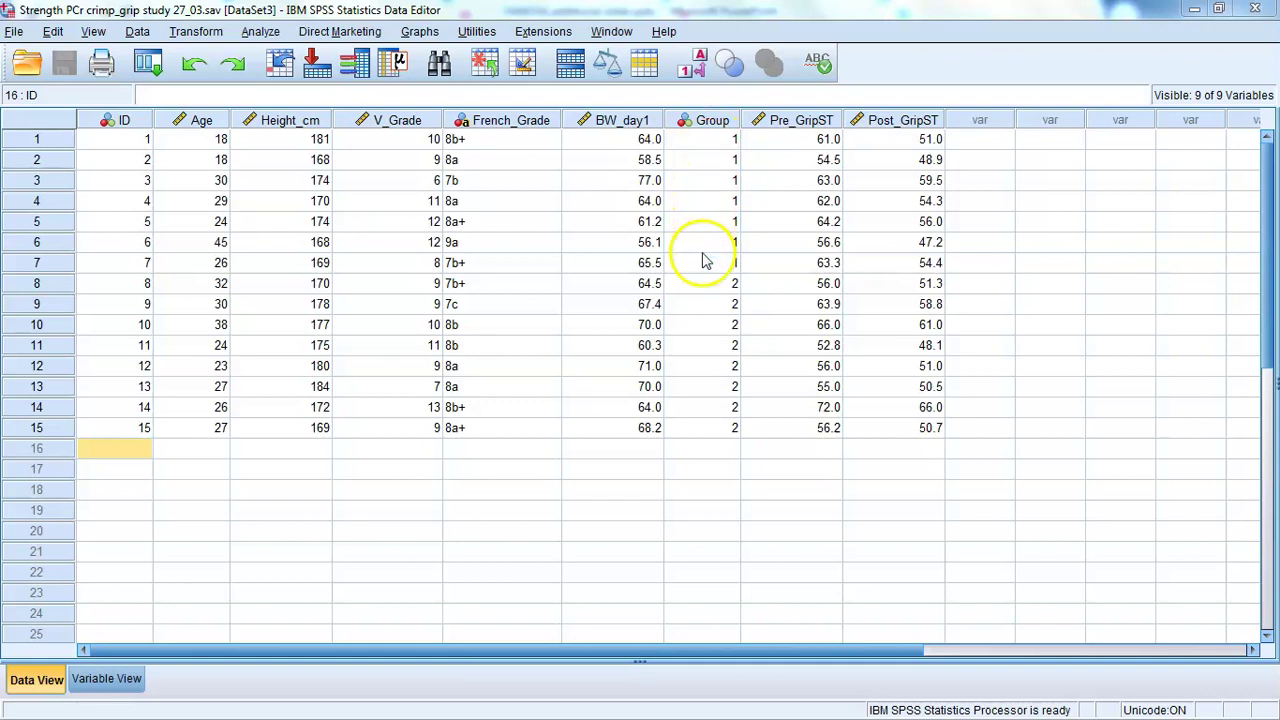
Show value labels in the data and start a multiple line chart in the Chart Builder.
left_click(699, 68)
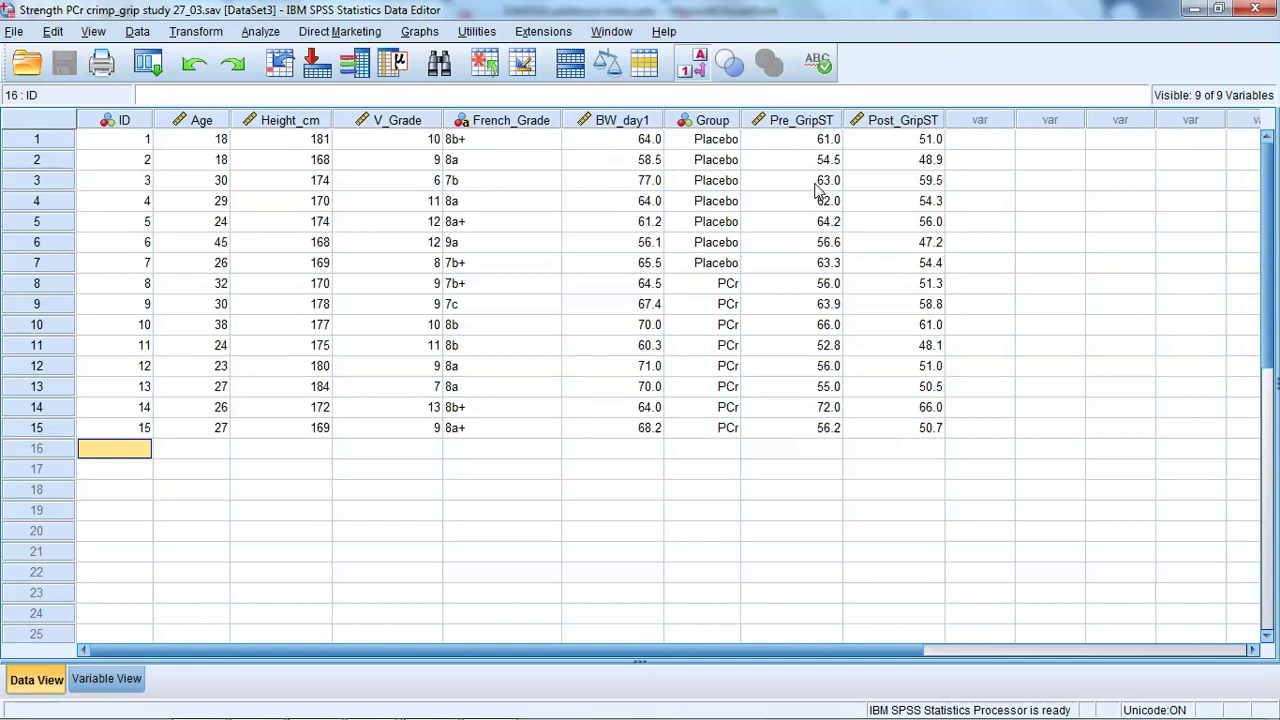
left_click(419, 31)
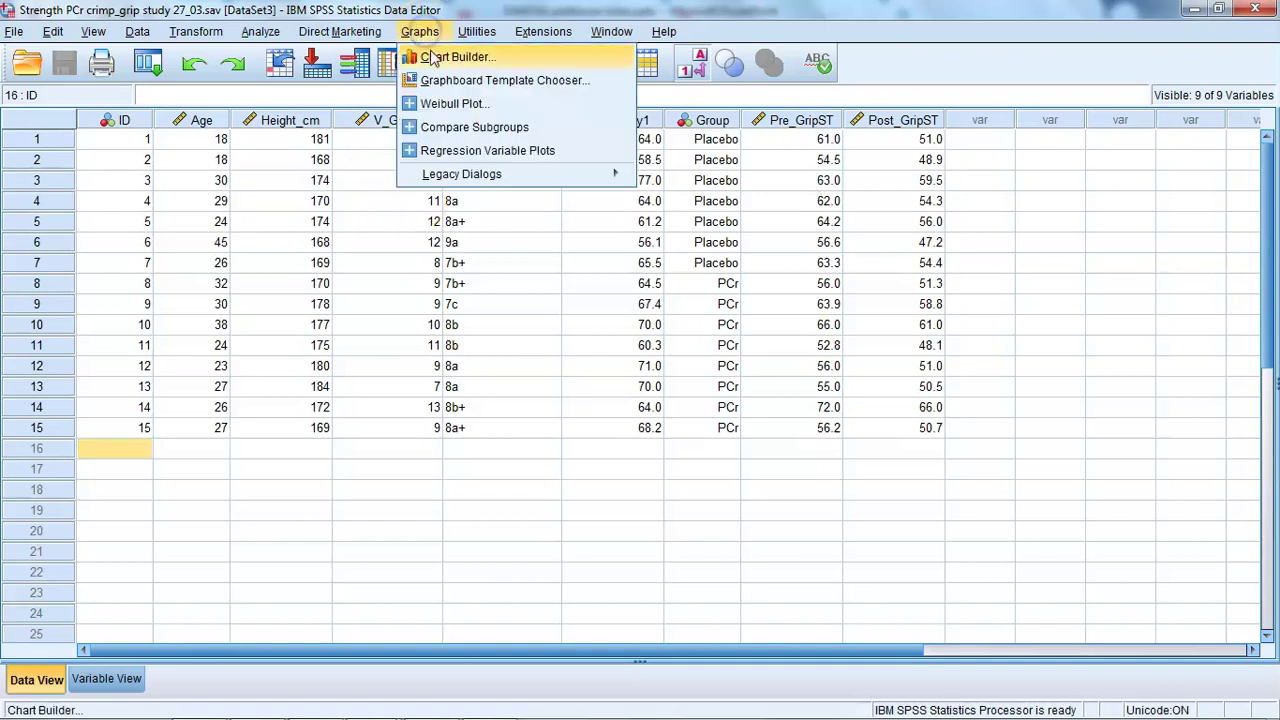
left_click(432, 58)
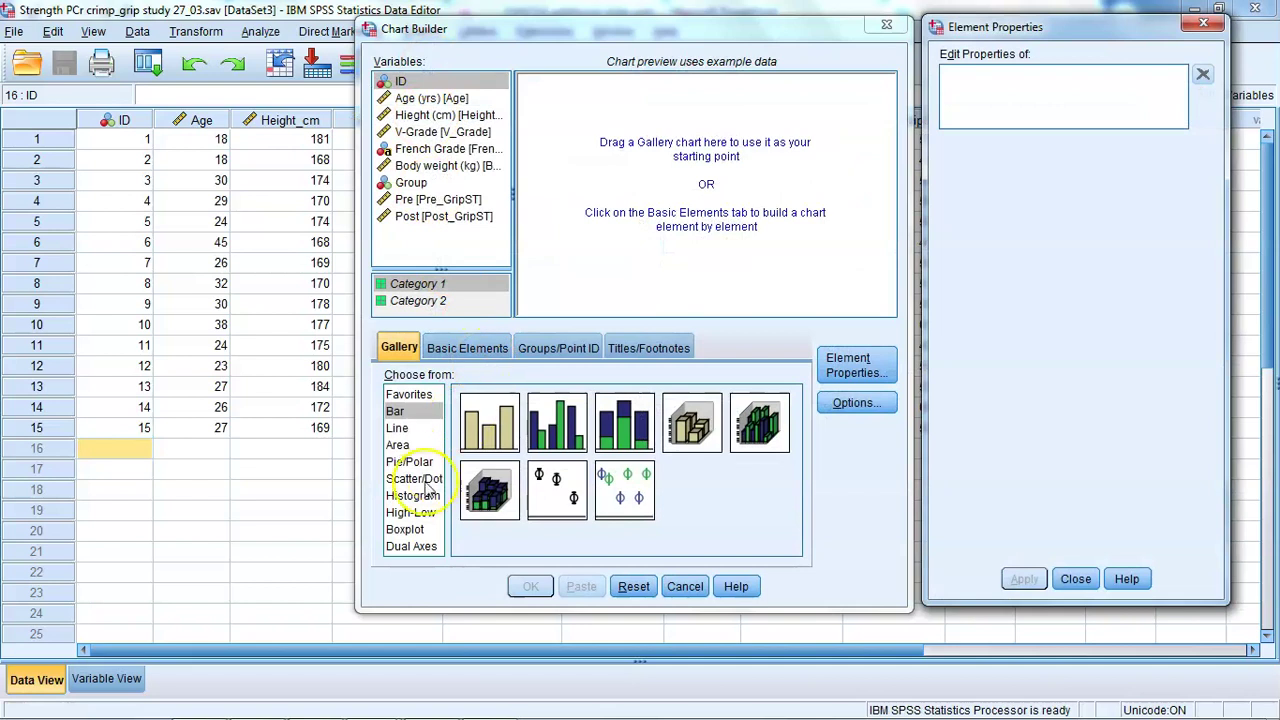
left_click(400, 427)
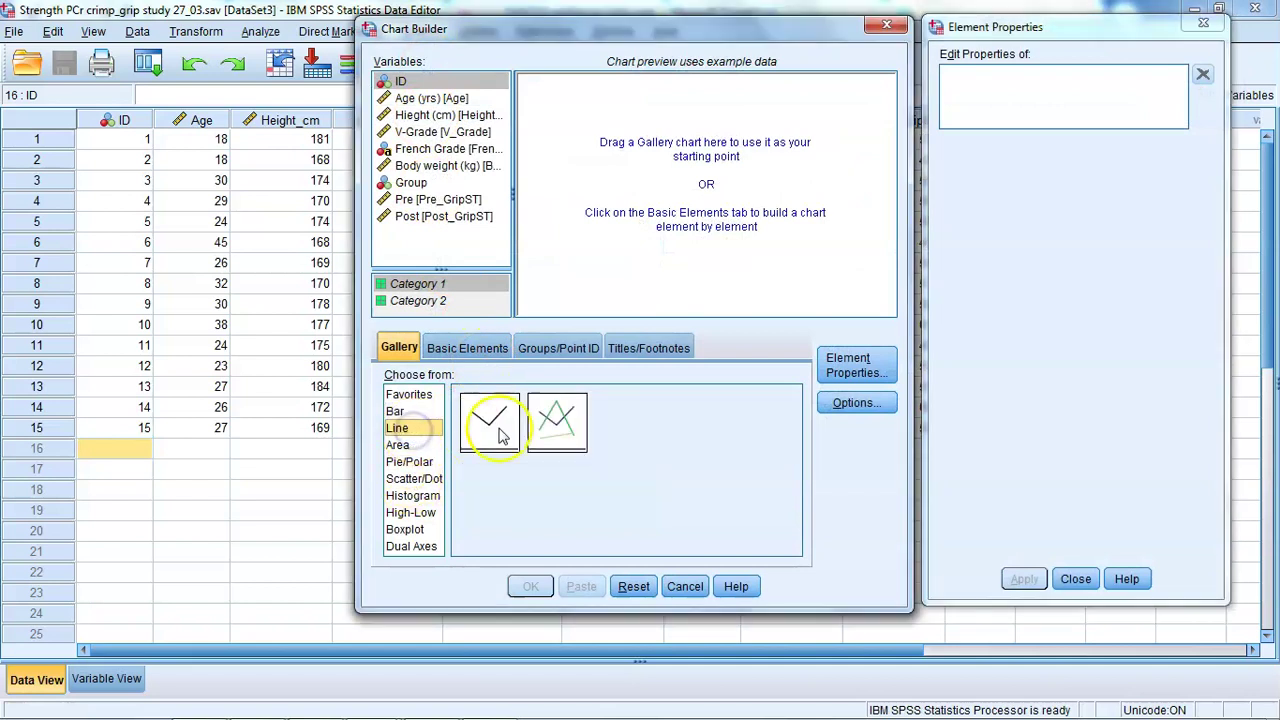
double_click(548, 432)
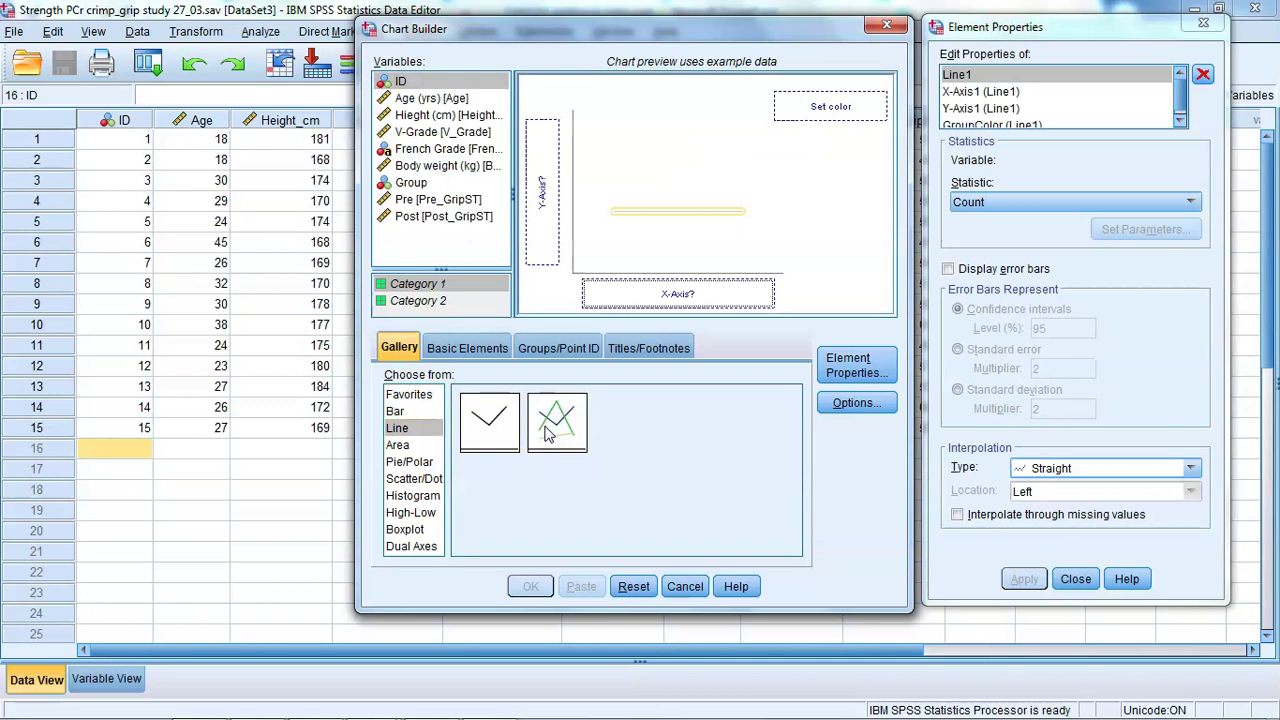
Assign Group to the line colour and plot Pre and Post together on the Y axis as a summary group.
left_click_drag(410, 182, 812, 115)
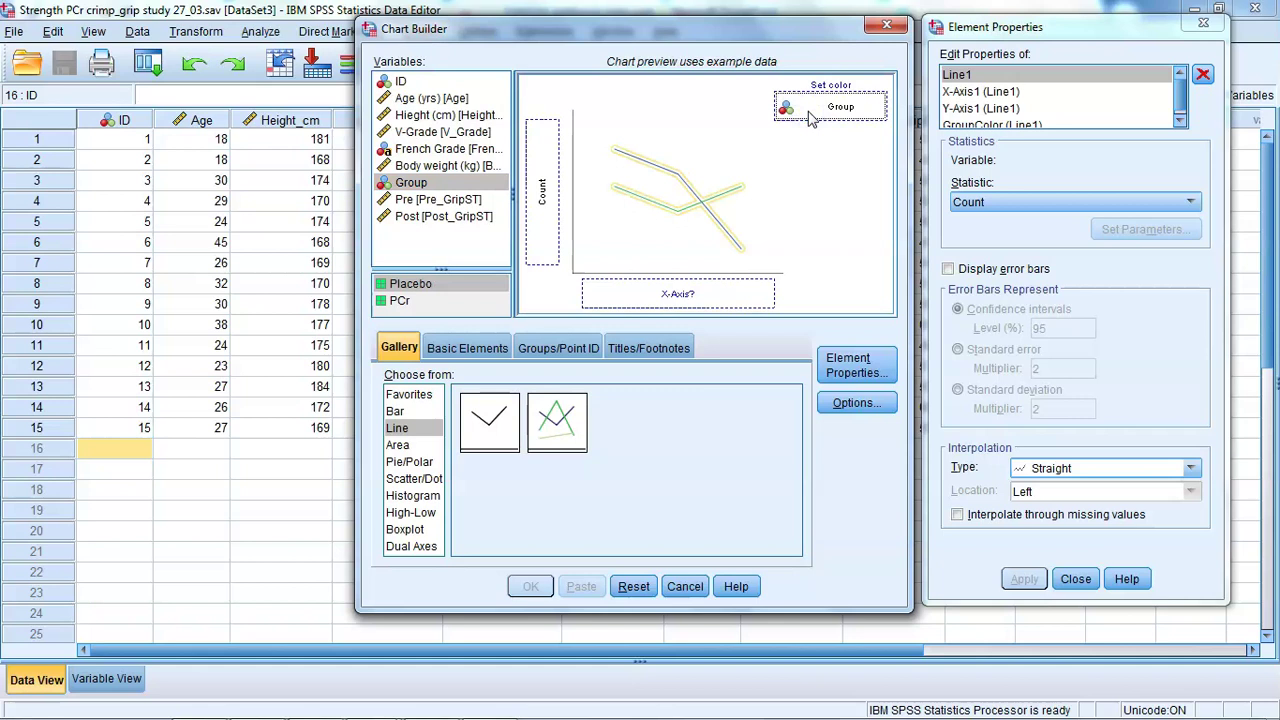
left_click(458, 199)
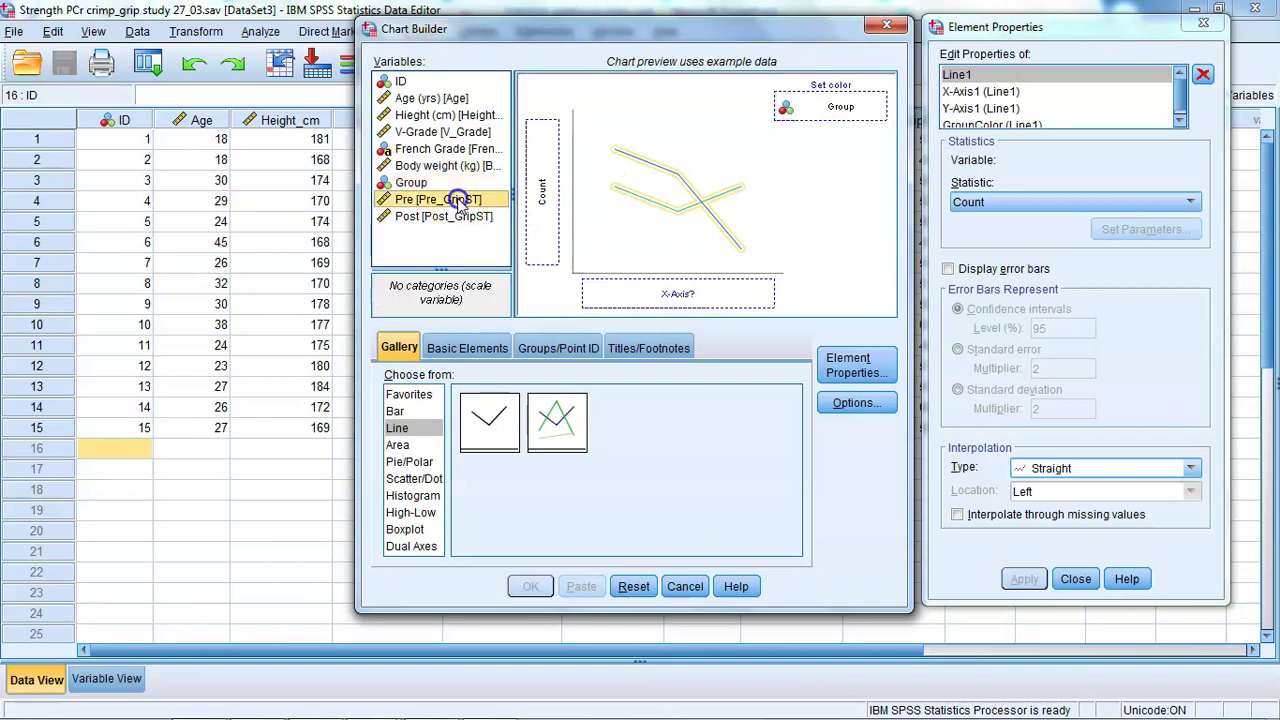
left_click(453, 225)
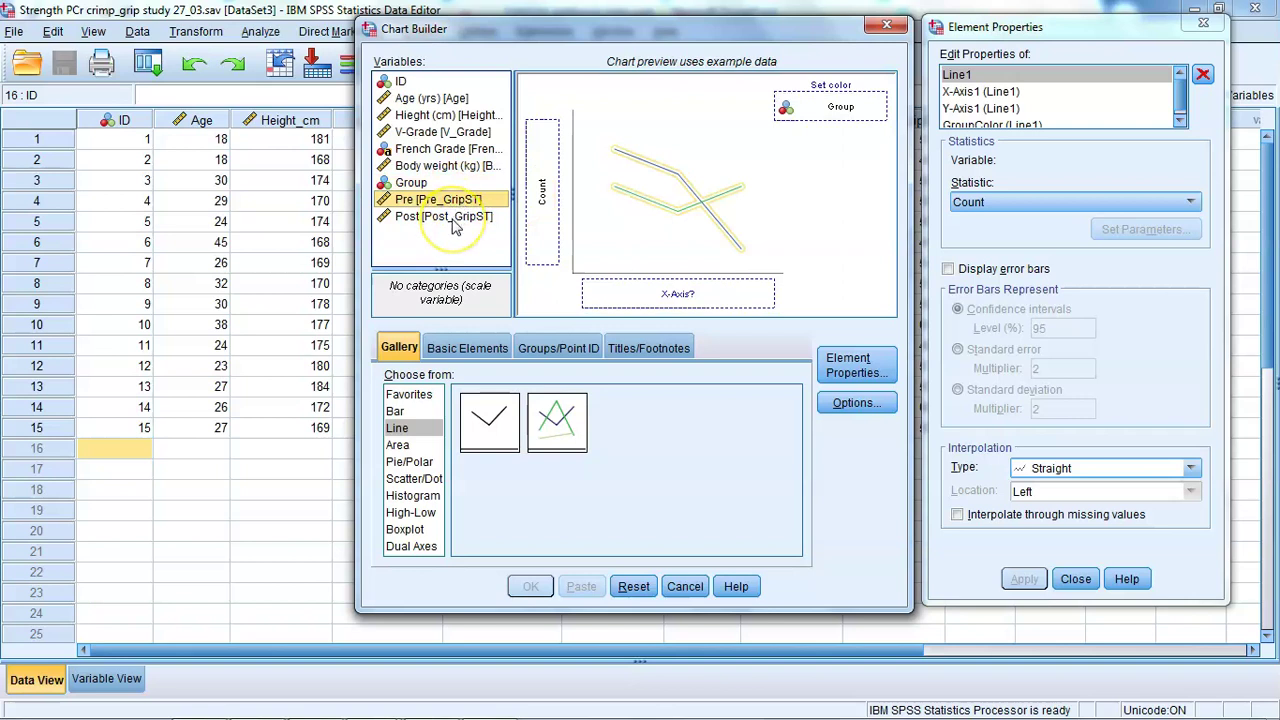
left_click(468, 218, "ctrl")
left_click_drag(468, 218, 541, 165)
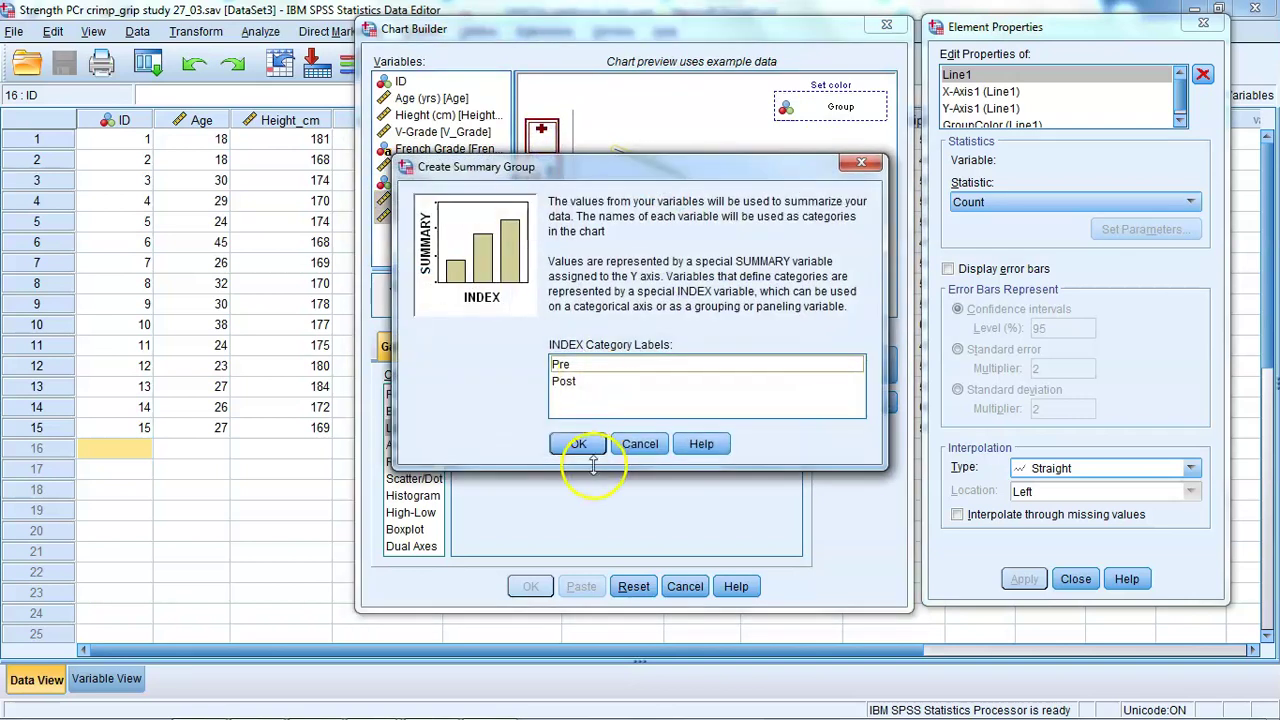
left_click(580, 444)
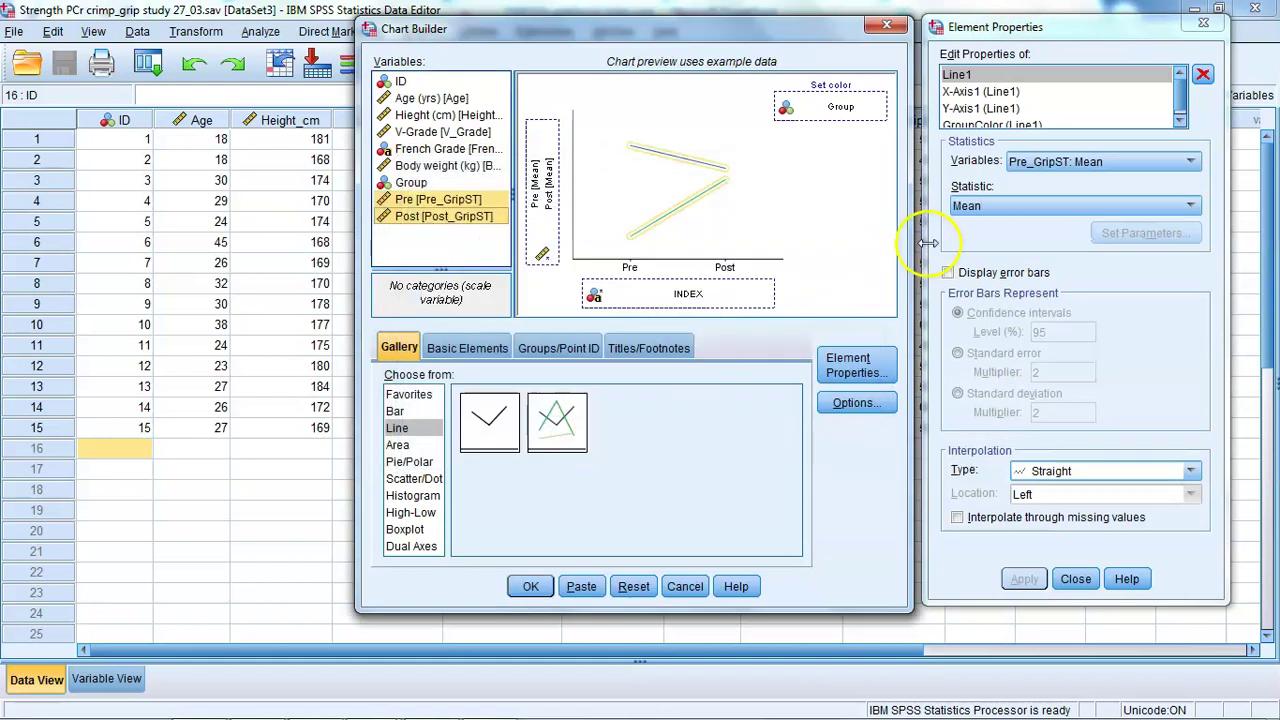
Display error bars as 95% confidence intervals on the lines and label the X axis "Group".
left_click(948, 272)
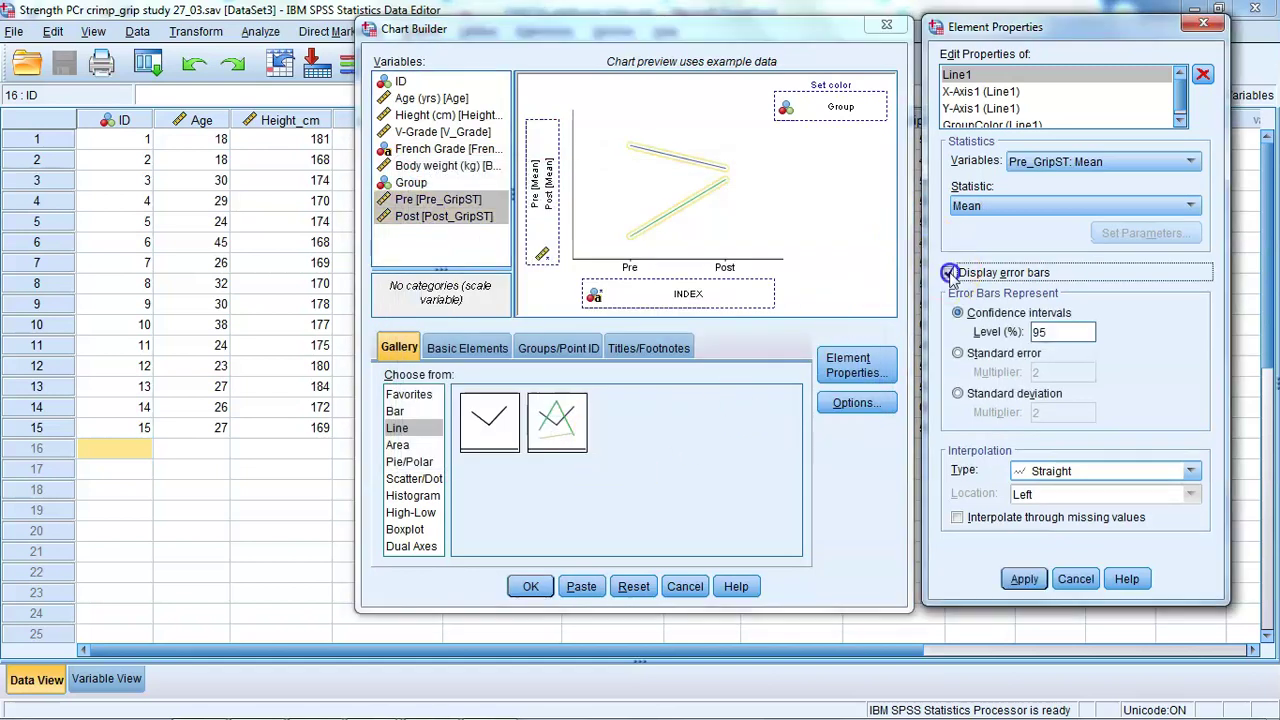
left_click(1023, 580)
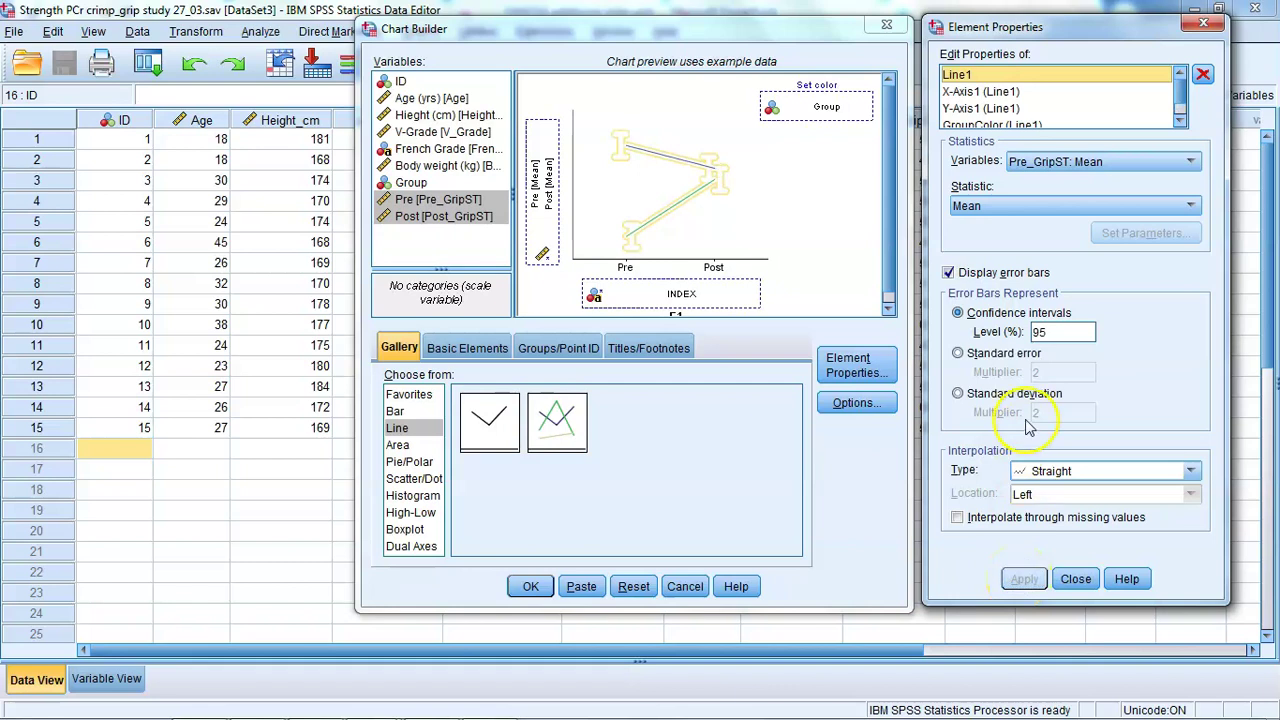
left_click(960, 93)
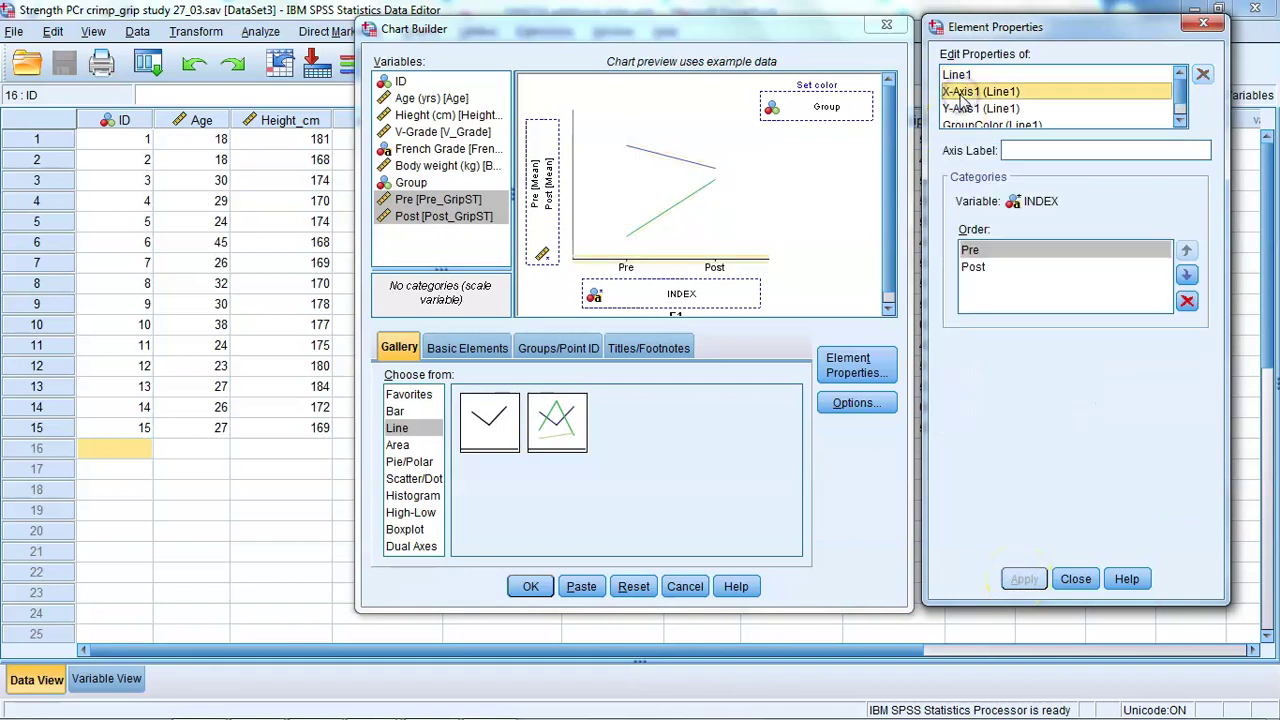
left_click(1015, 152)
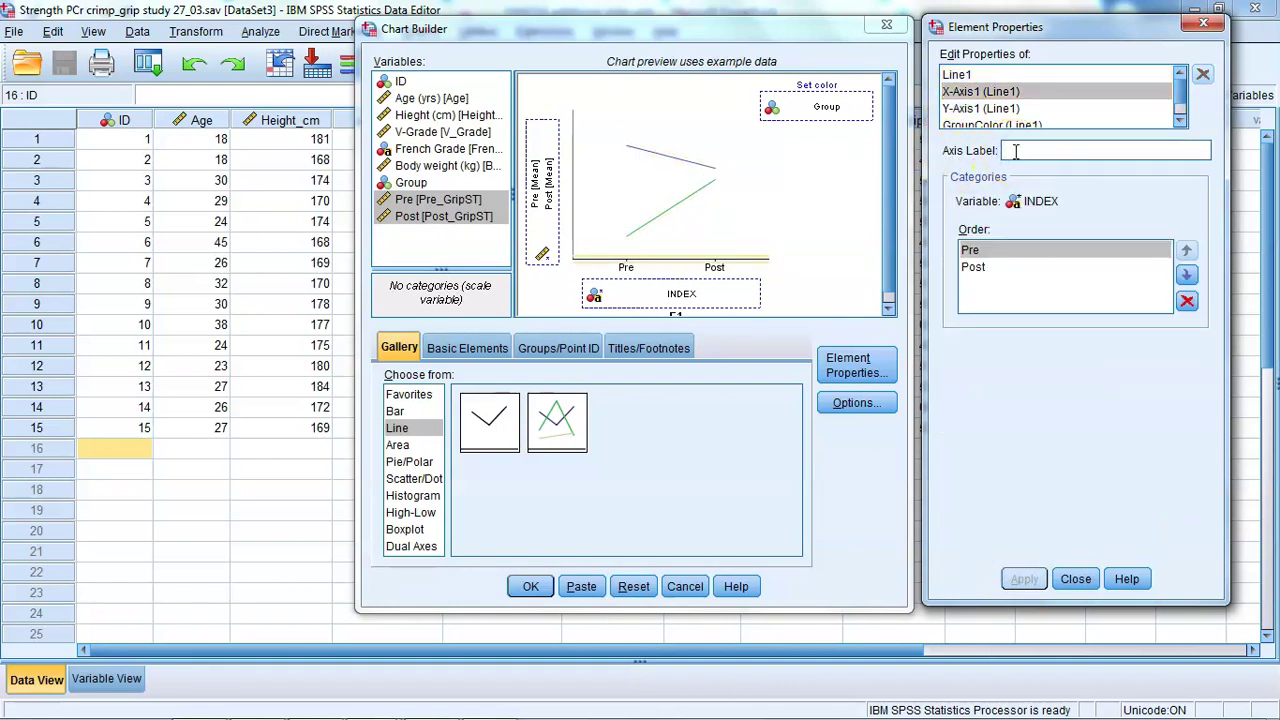
type("Group")
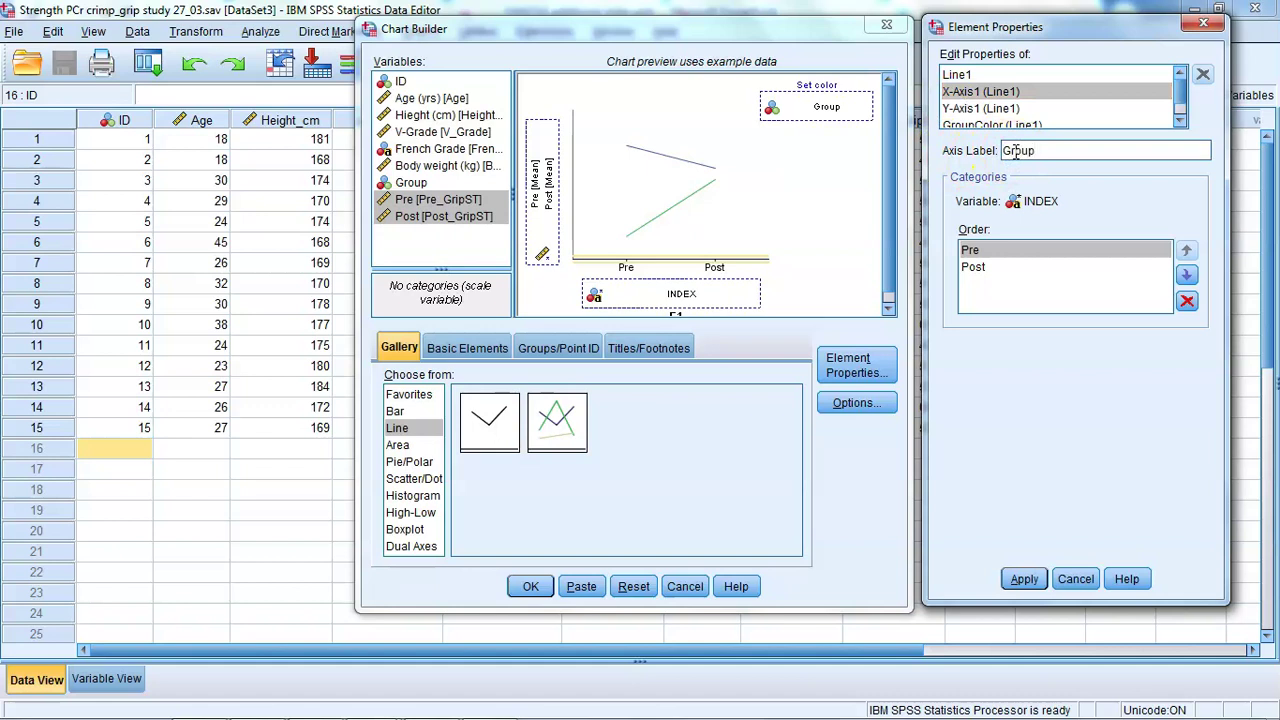
left_click(1024, 580)
Label the Y axis "Grip Strength /kg" and apply the change.
left_click(965, 108)
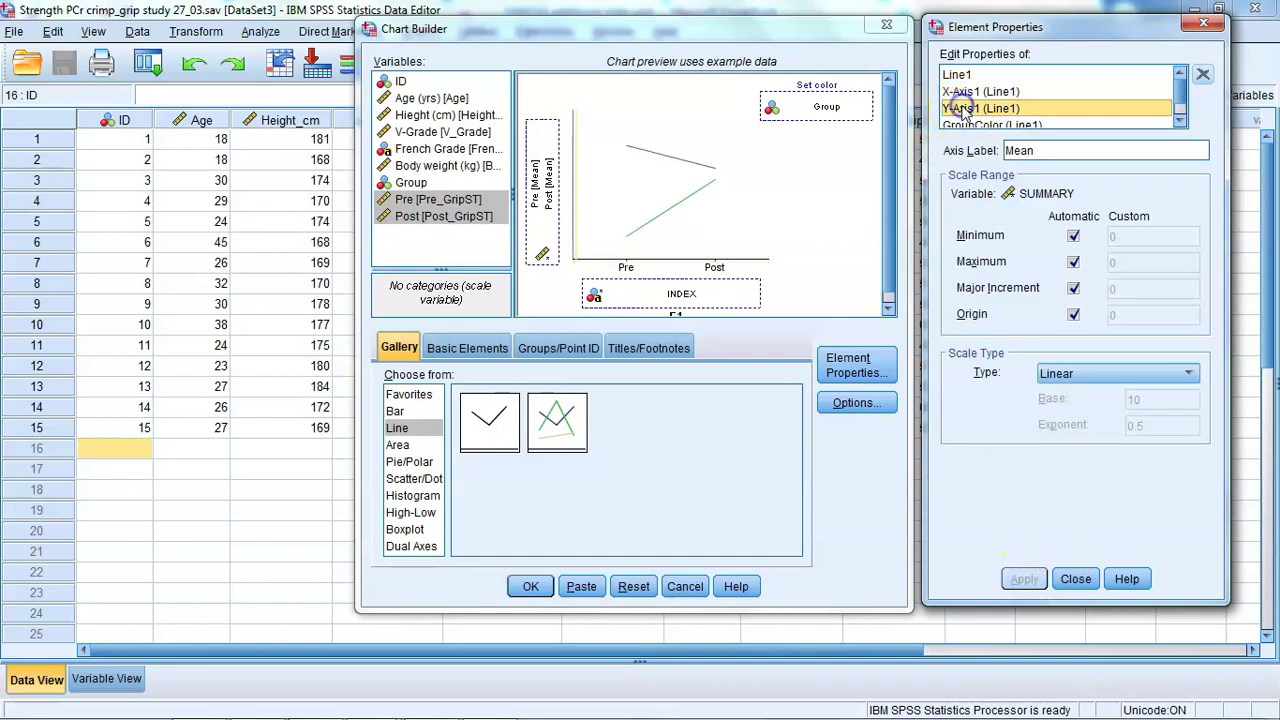
left_click(1052, 151)
key("BackSpace")
key("BackSpace")
key("BackSpace")
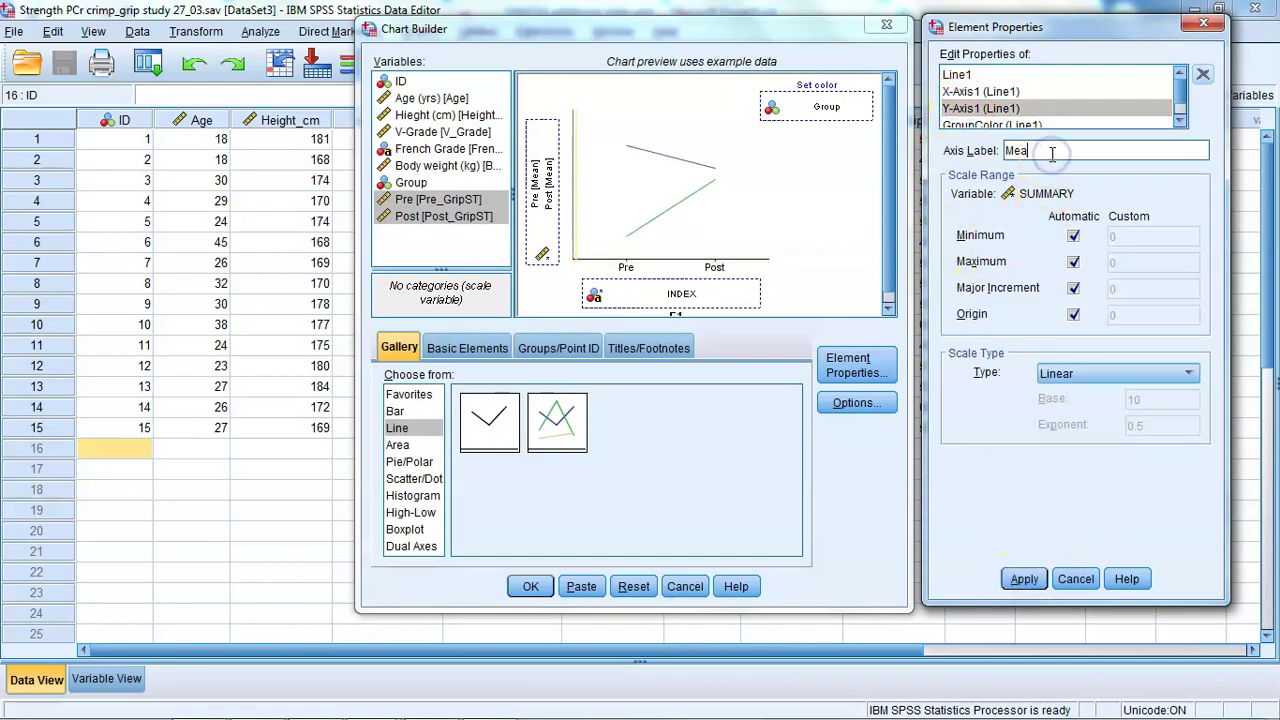
key("BackSpace")
type("Ma")
key("BackSpace")
key("BackSpace")
type("Grip Strength /")
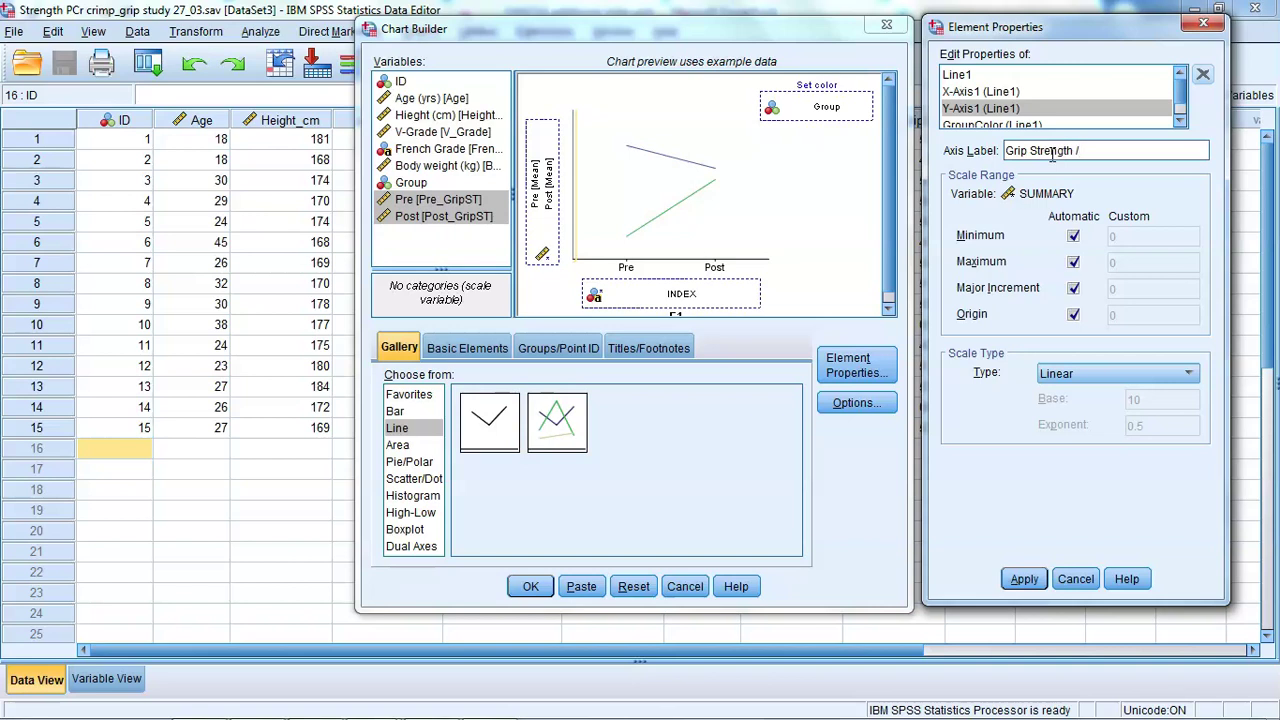
type("kg")
left_click(962, 76)
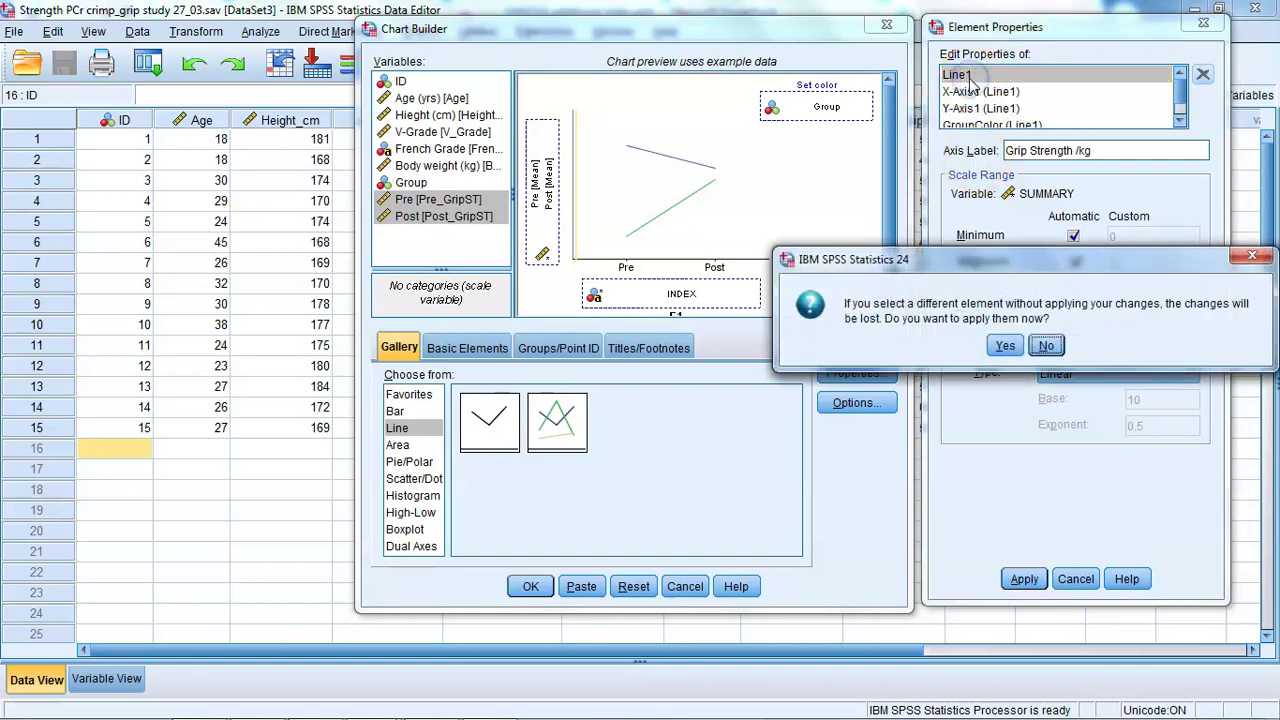
left_click(1005, 345)
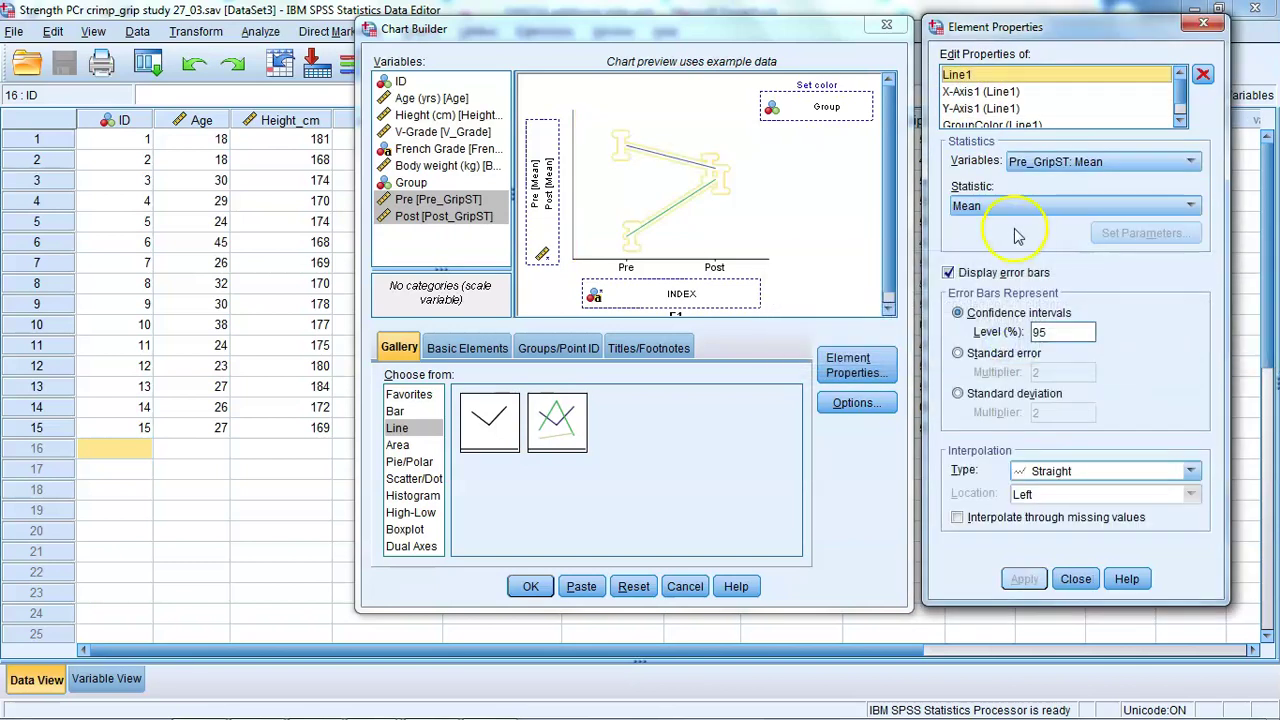
Set the Y axis scale to a custom minimum of 50 and apply it.
left_click(979, 108)
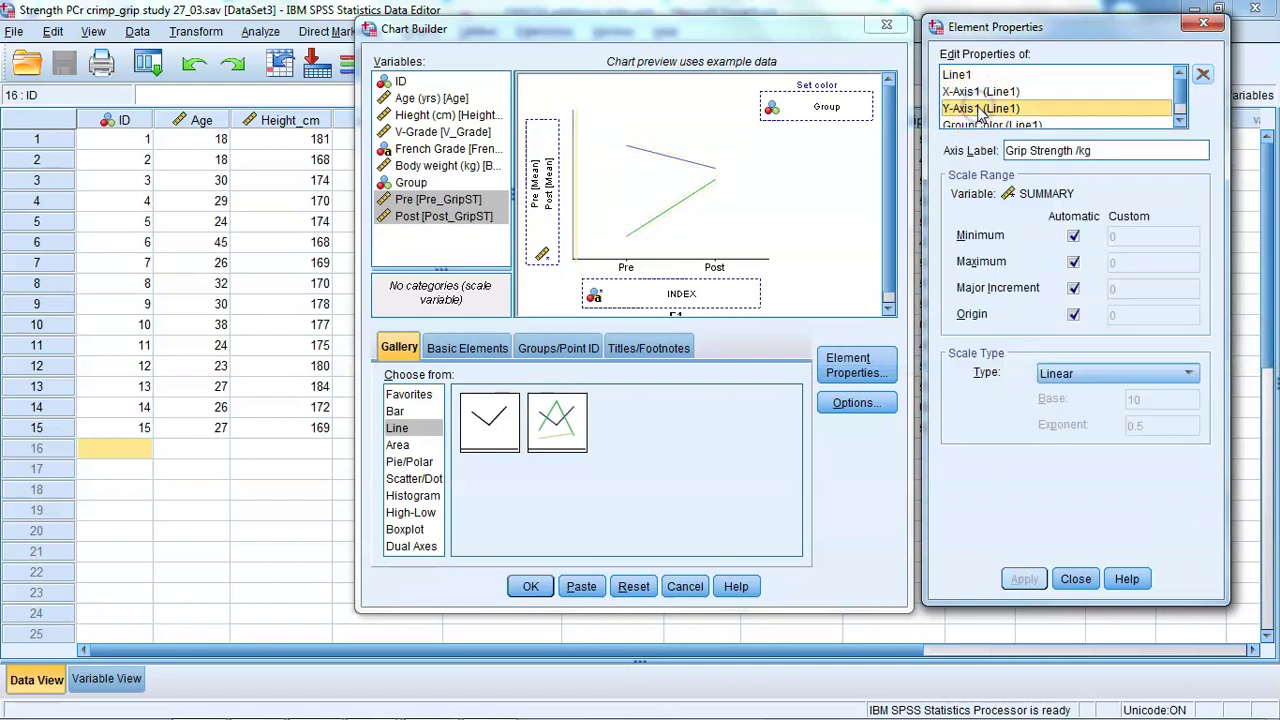
left_click(955, 91)
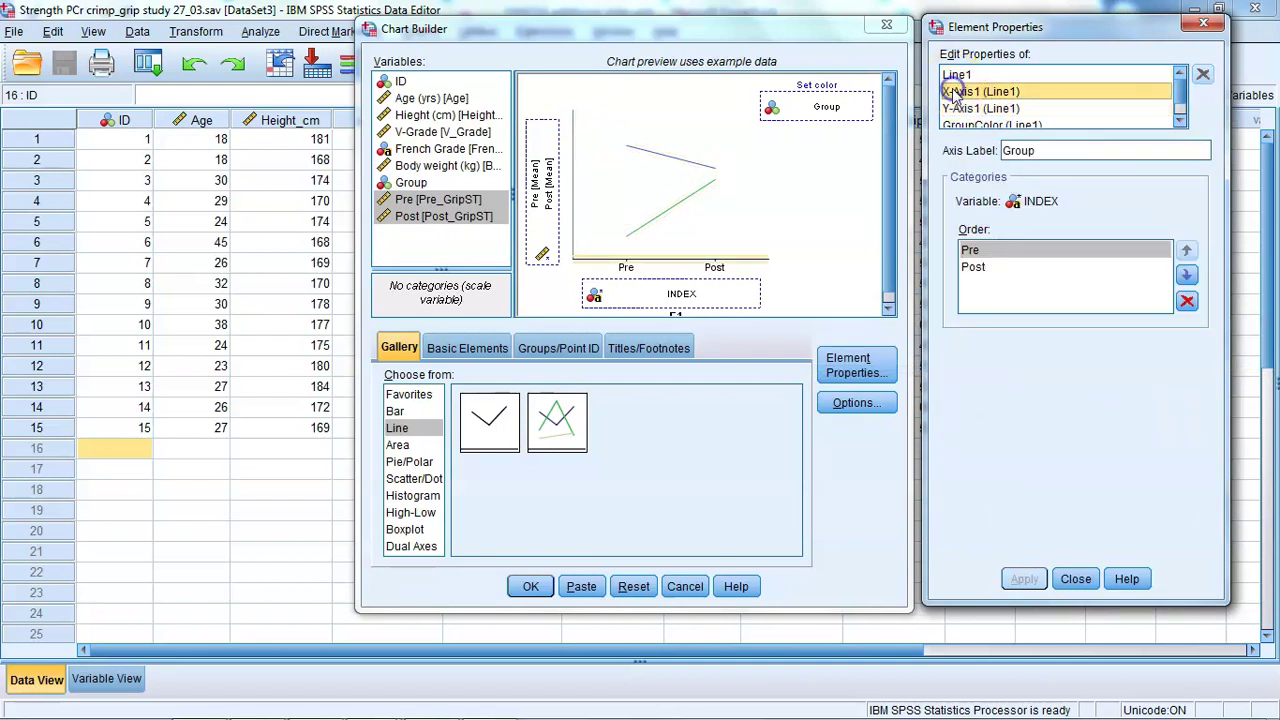
left_click(956, 75)
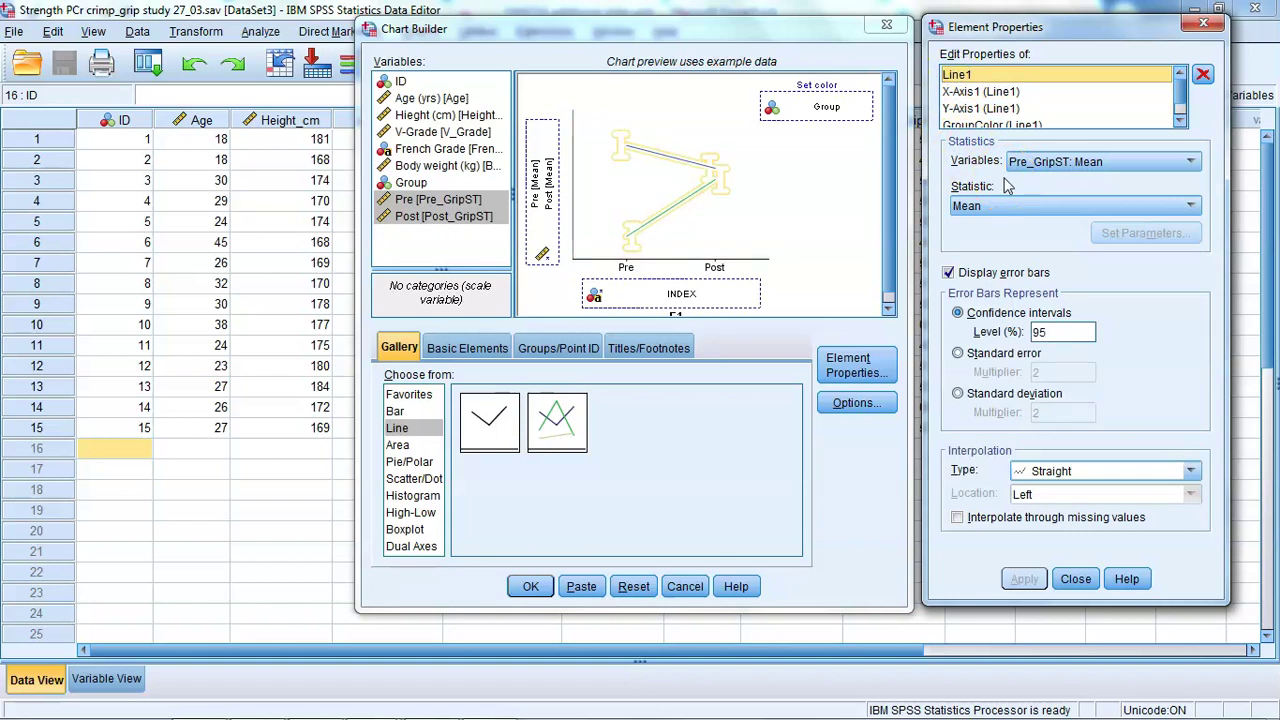
left_click(983, 108)
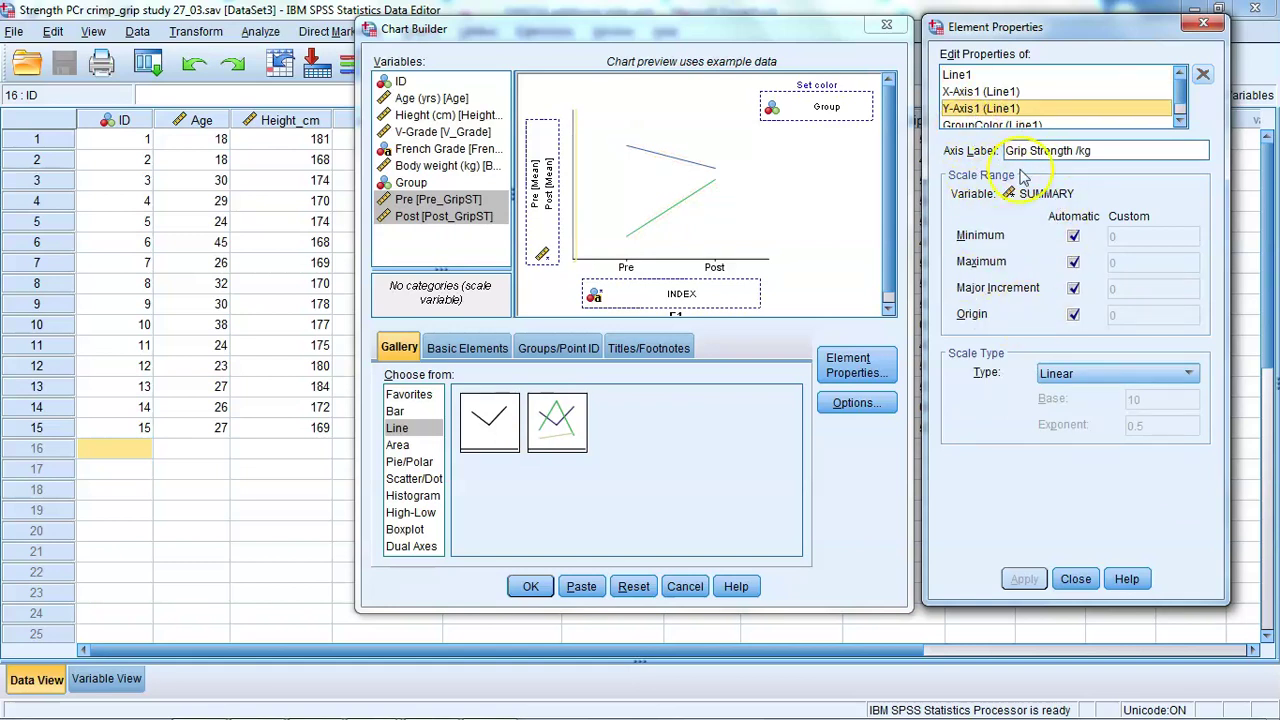
left_click(1073, 235)
left_click(1134, 244)
key("BackSpace")
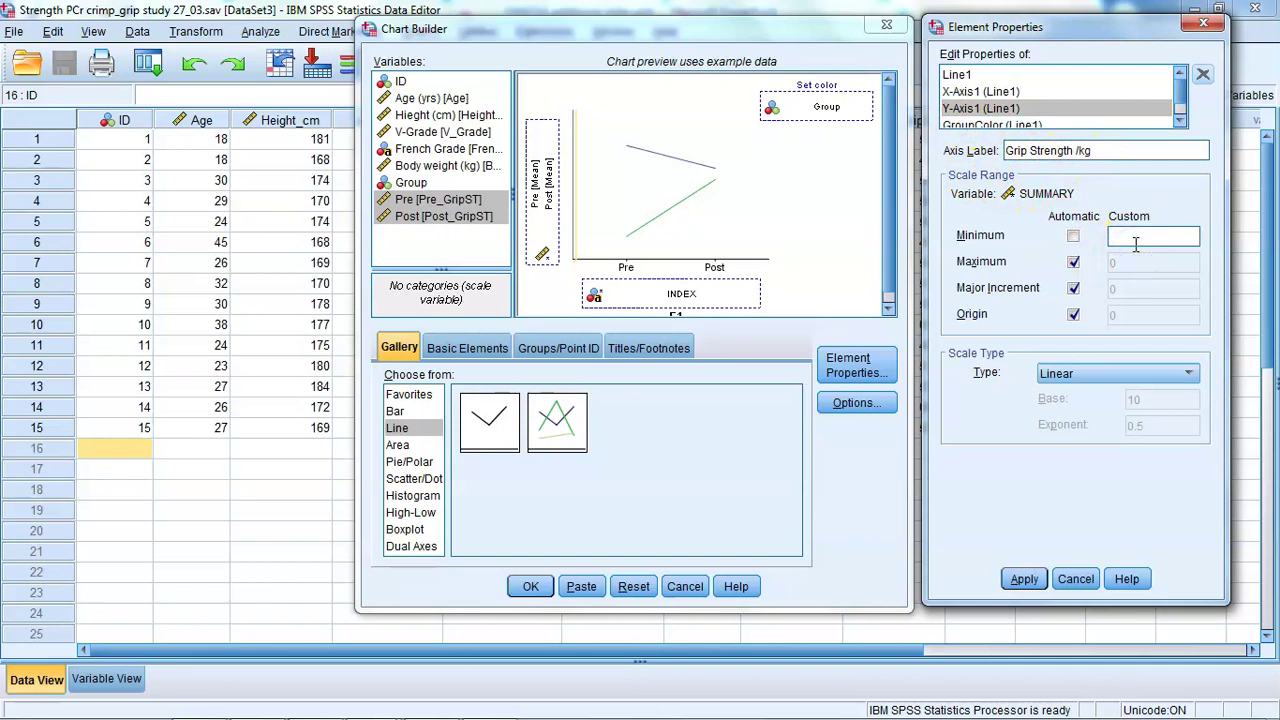
type("50")
left_click(1016, 492)
left_click(1022, 580)
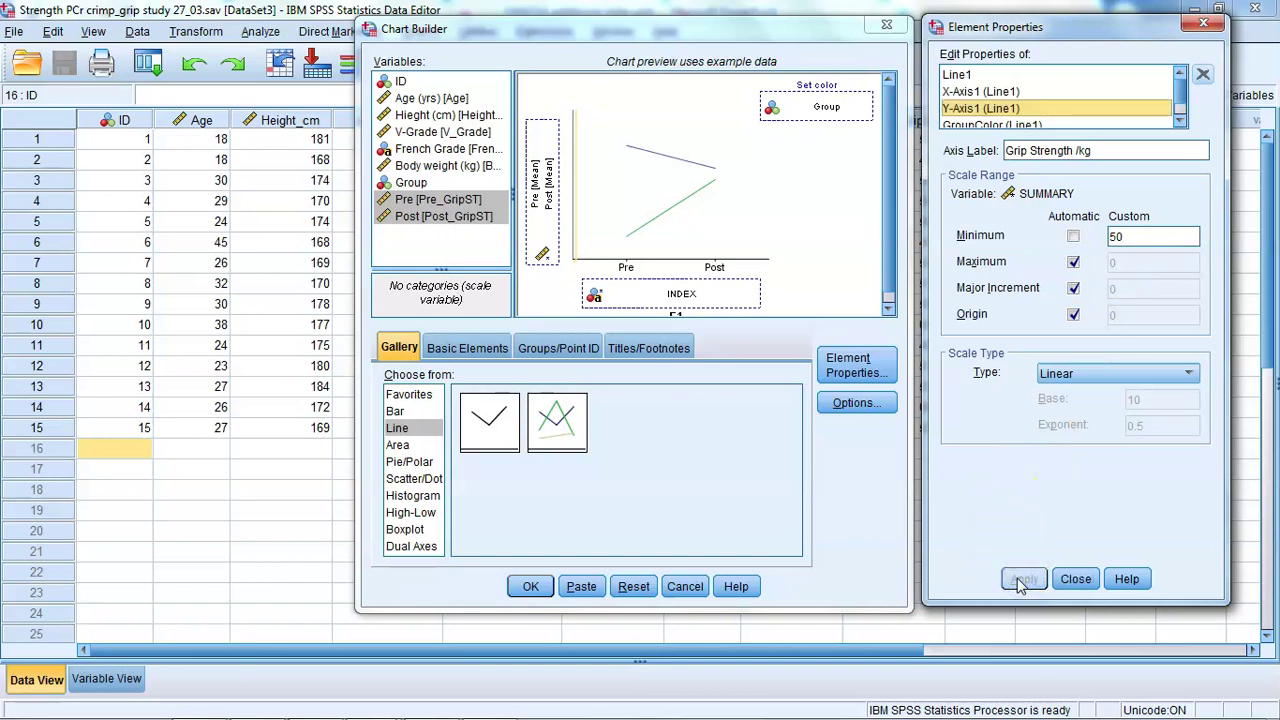
Remove Footnote 1 from the line chart, generate the chart and bring it into view in the output.
left_click(962, 76)
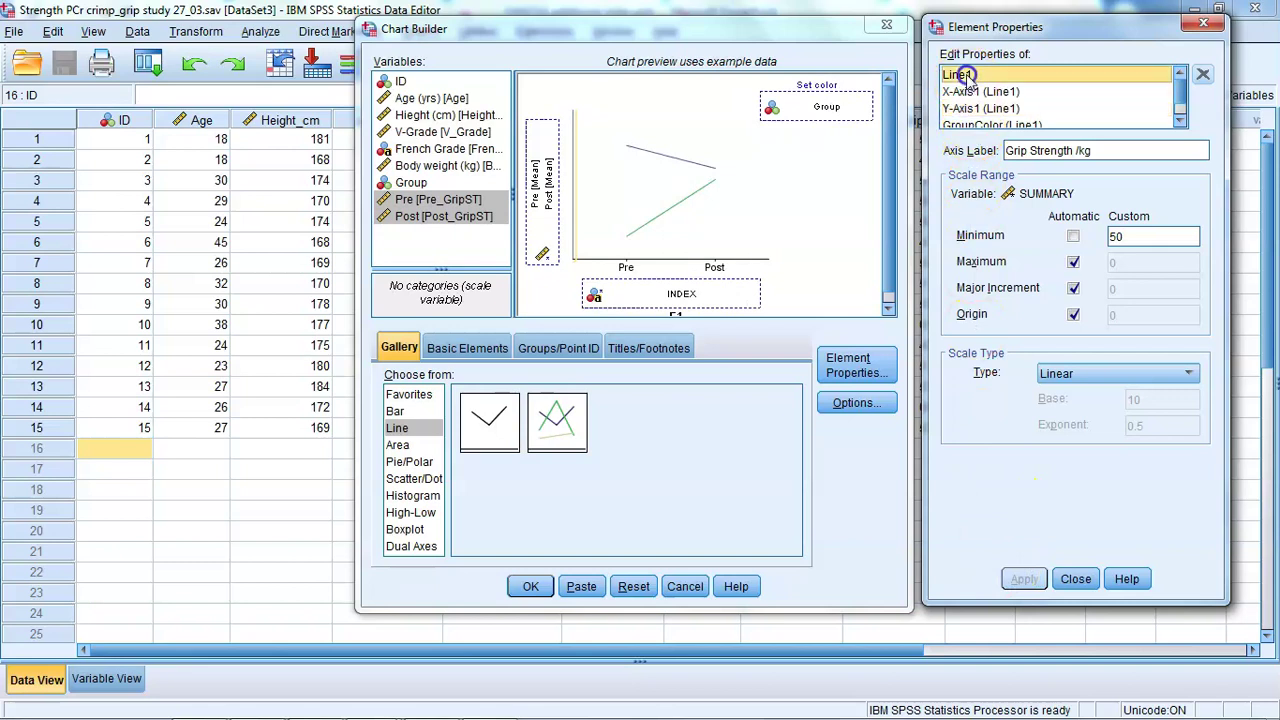
left_click(963, 252)
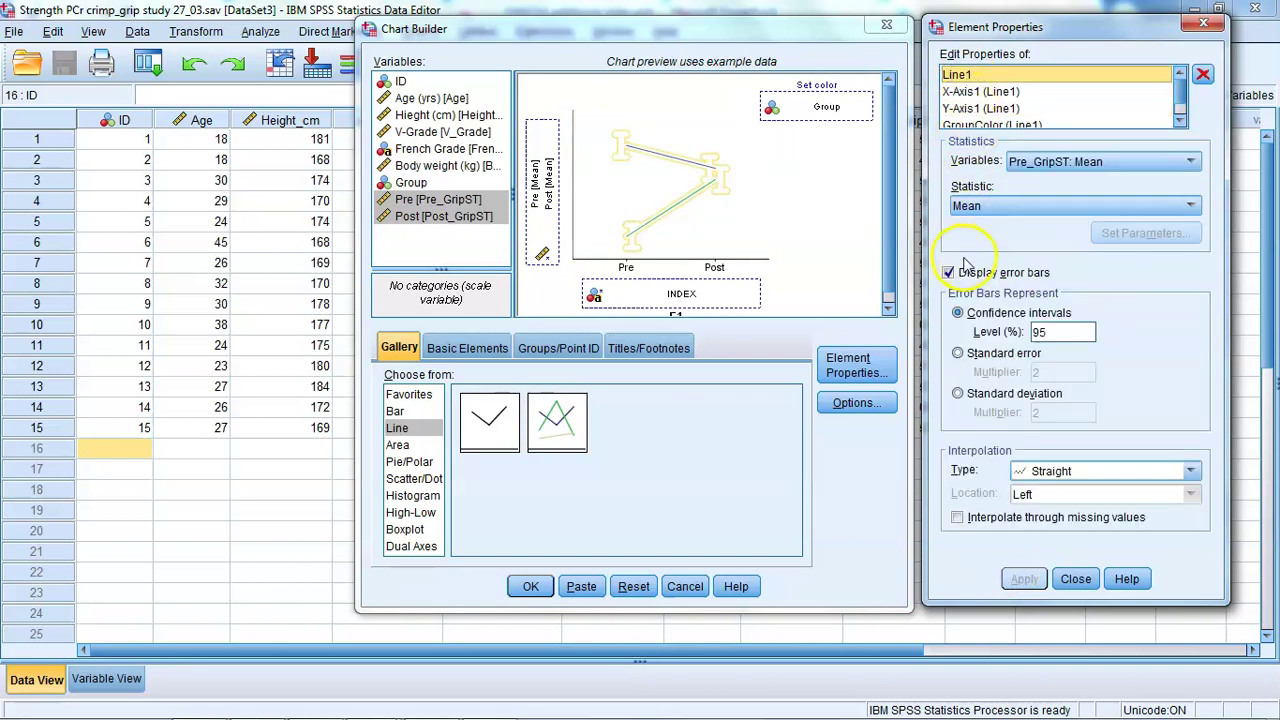
left_click(655, 348)
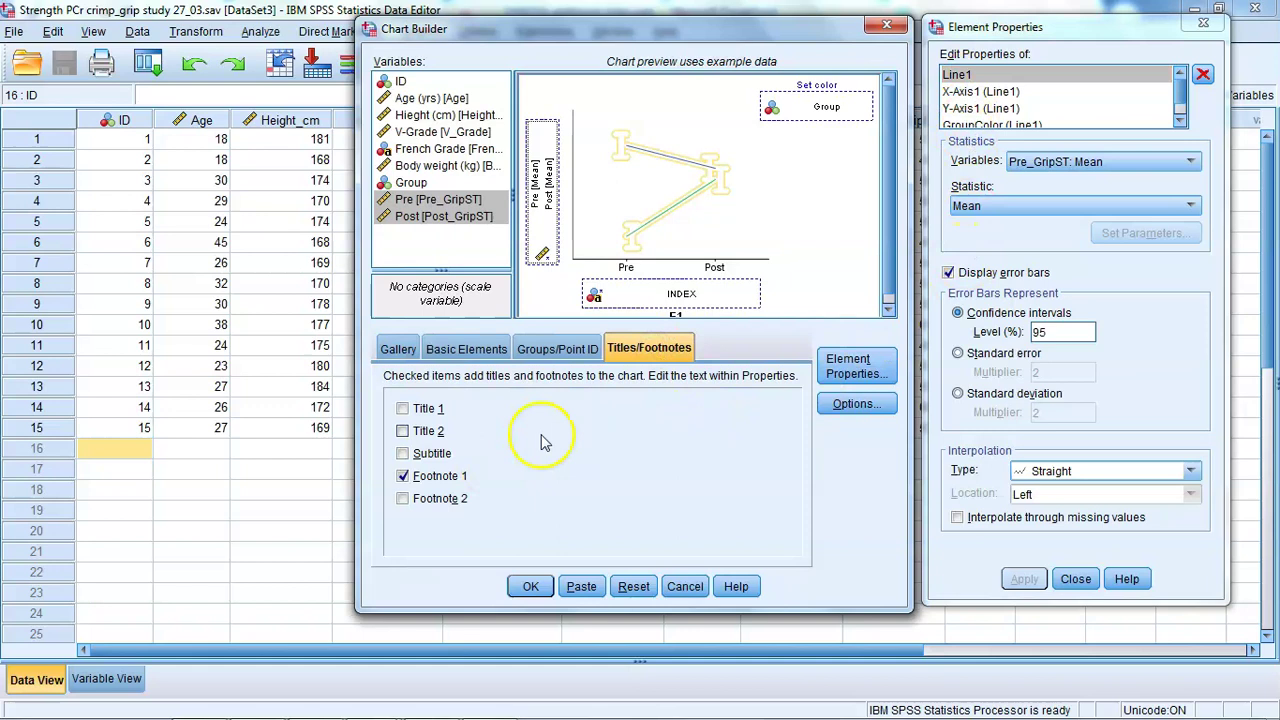
left_click(402, 476)
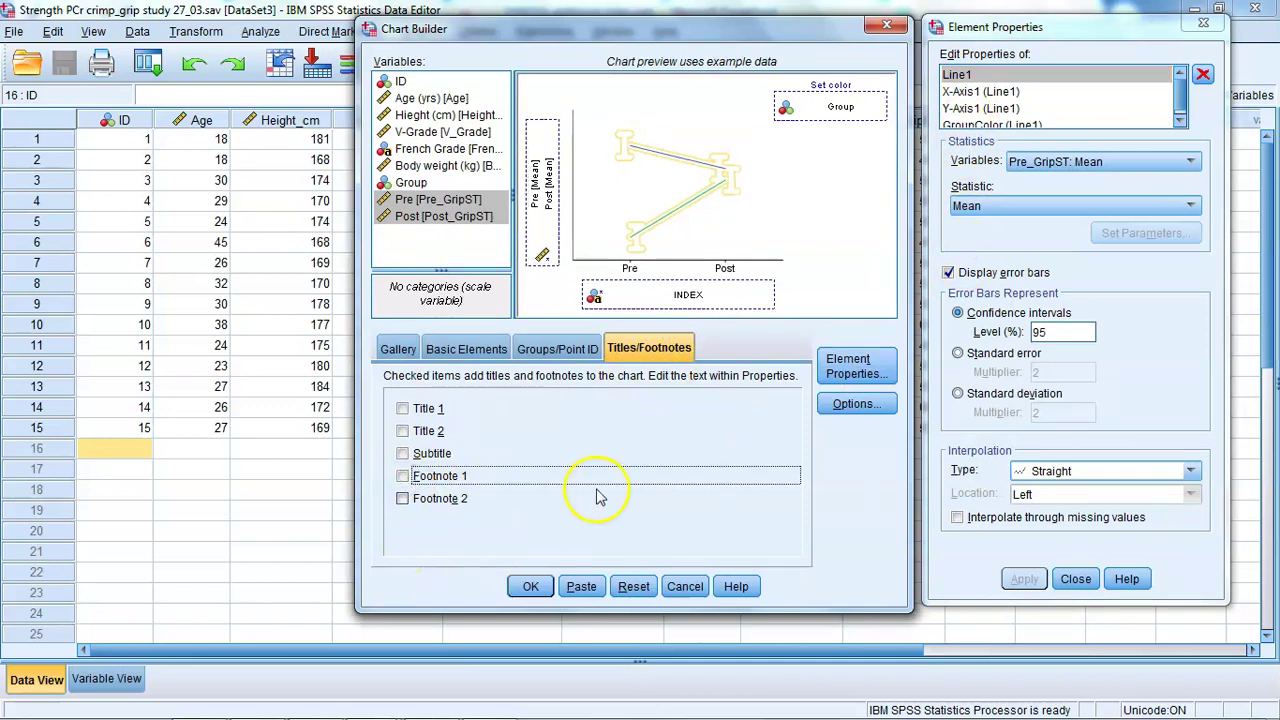
left_click(531, 586)
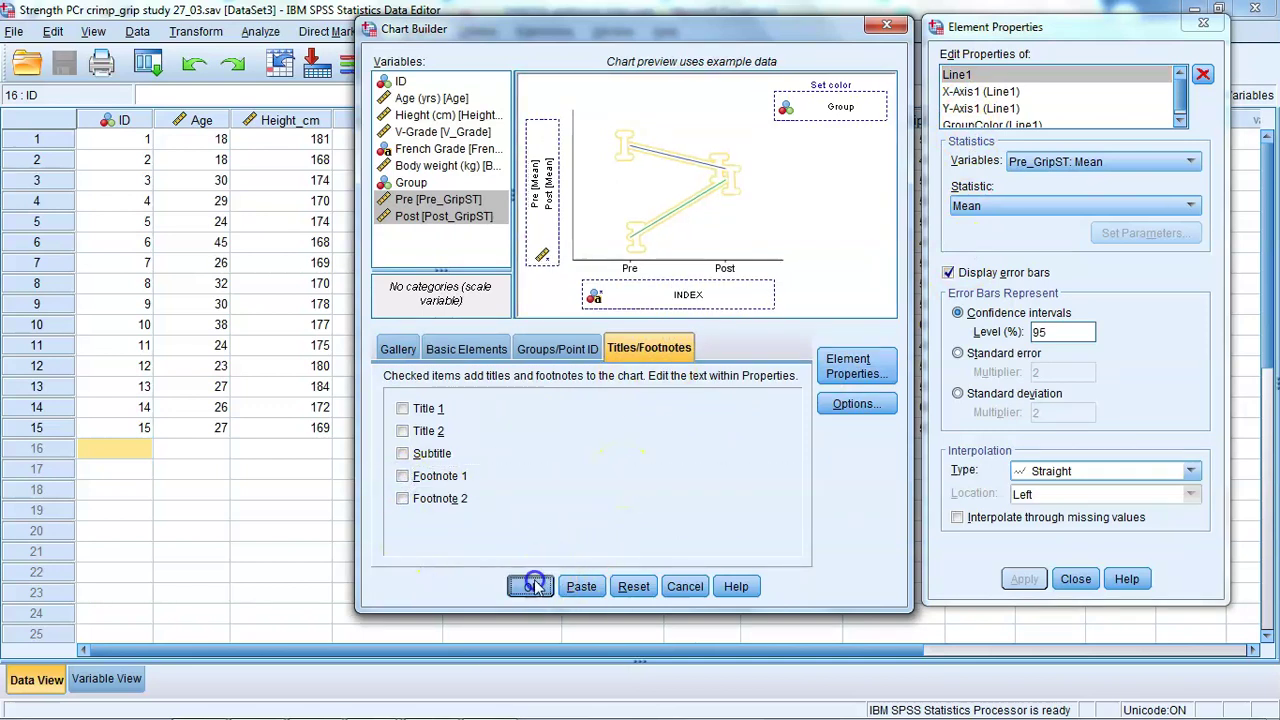
left_click_drag(1276, 296, 1262, 521)
left_click(869, 429)
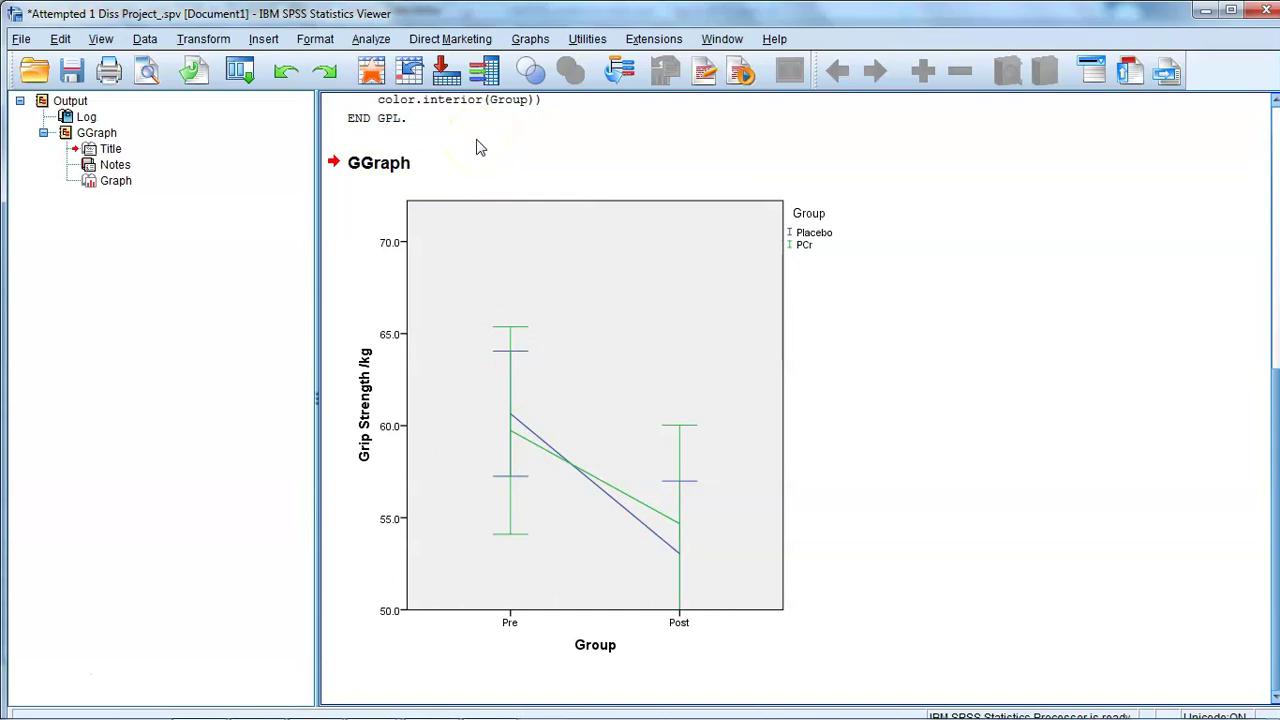
Start an Explore analysis from the descriptive statistics and set Group as the factor.
left_click(371, 38)
mouse_move(505, 92)
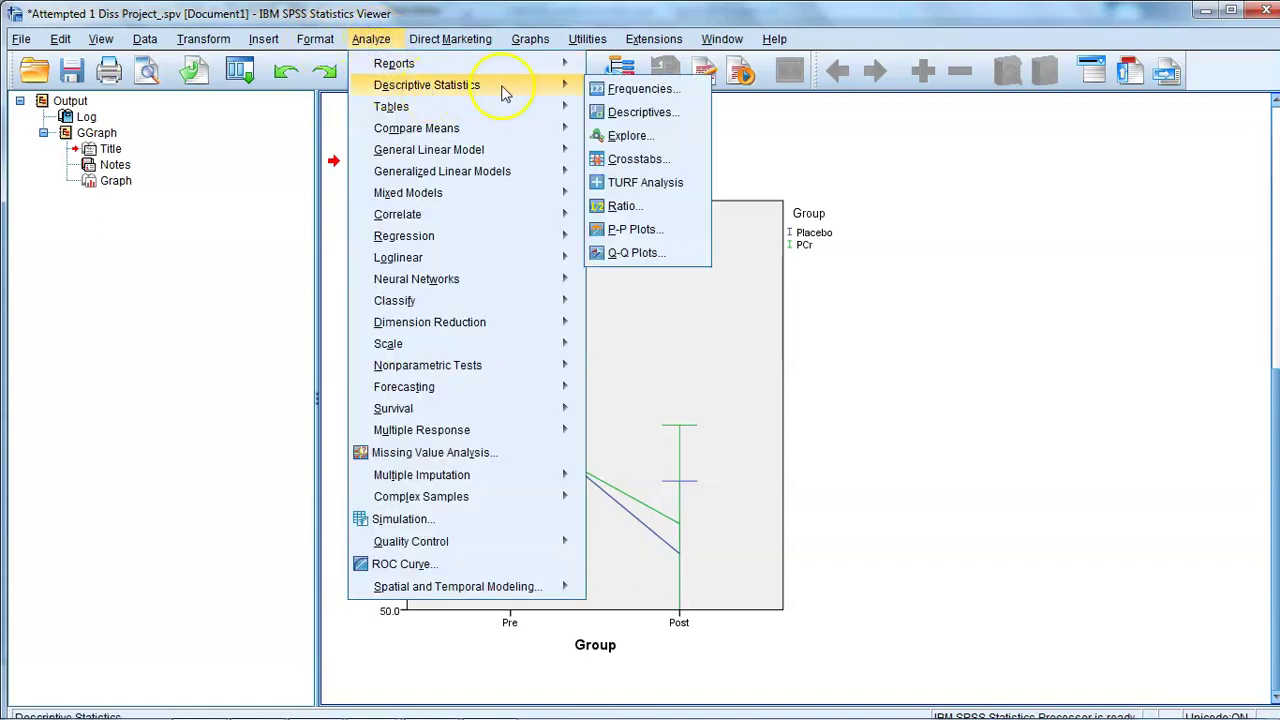
left_click(614, 135)
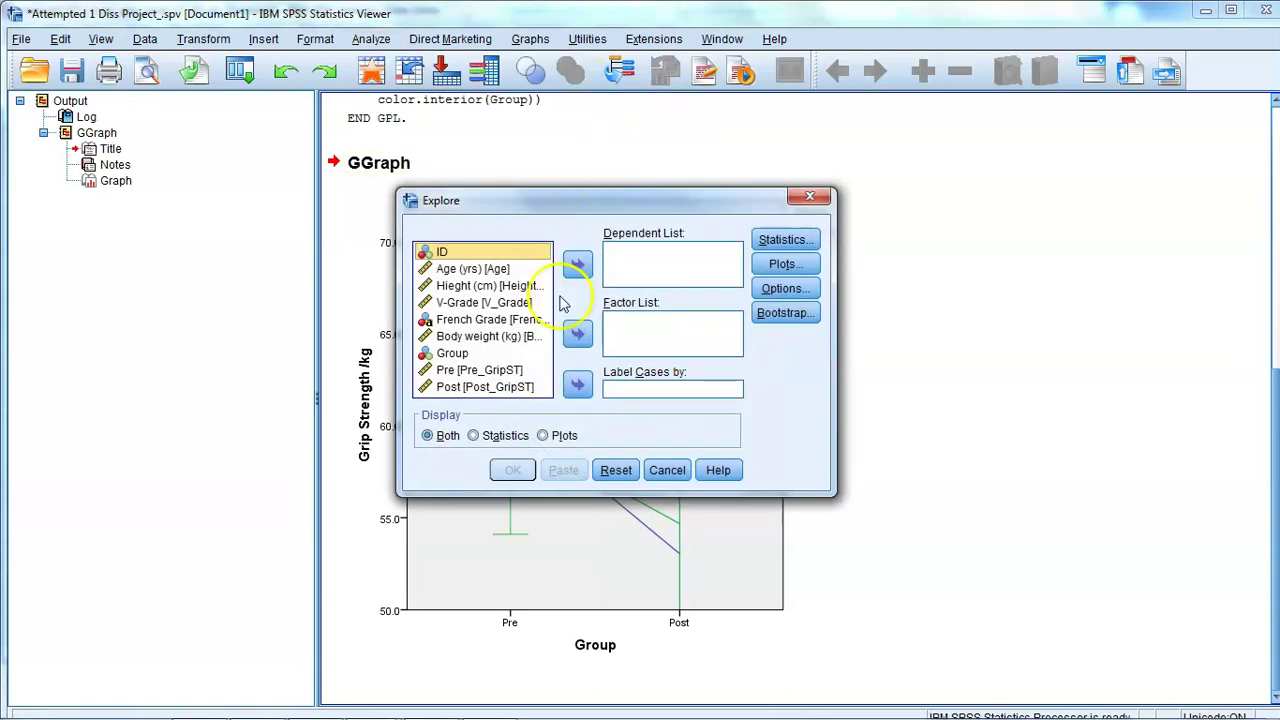
left_click(452, 353)
left_click(585, 325)
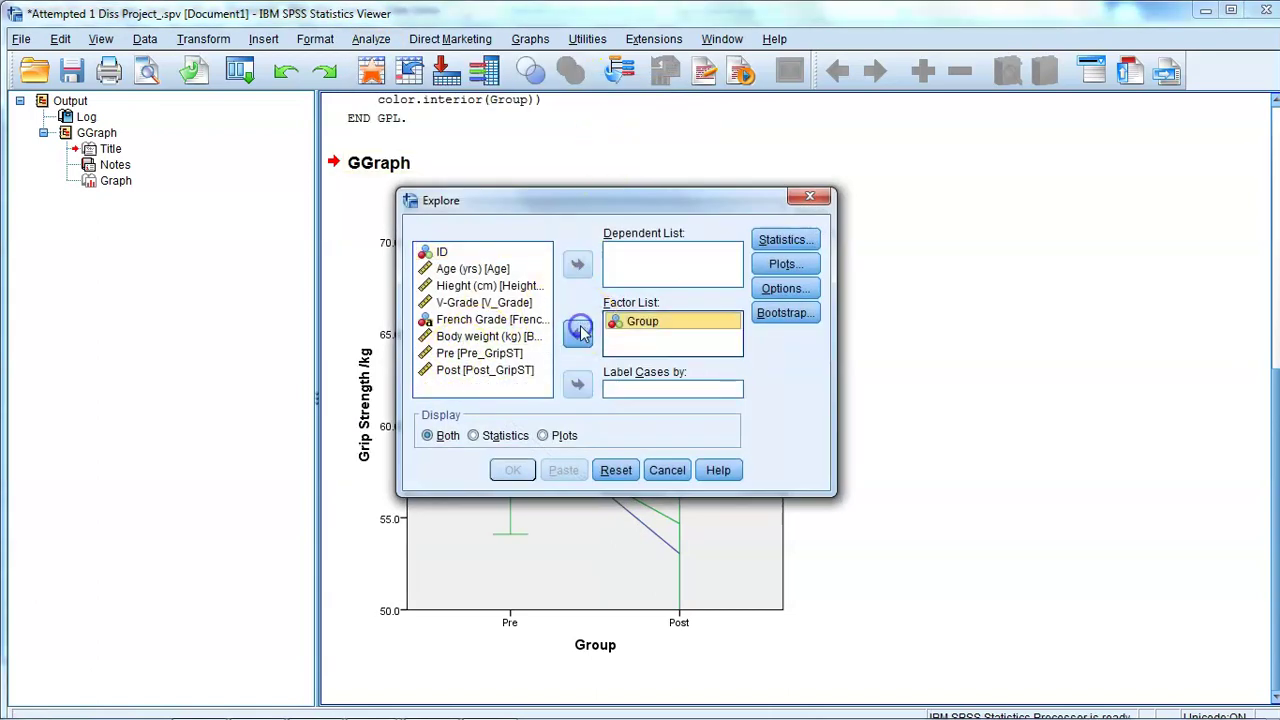
Add Pre [Pre_GripST] and Post [Post_GripST] together as the dependent variables of the Explore analysis.
left_click(483, 356)
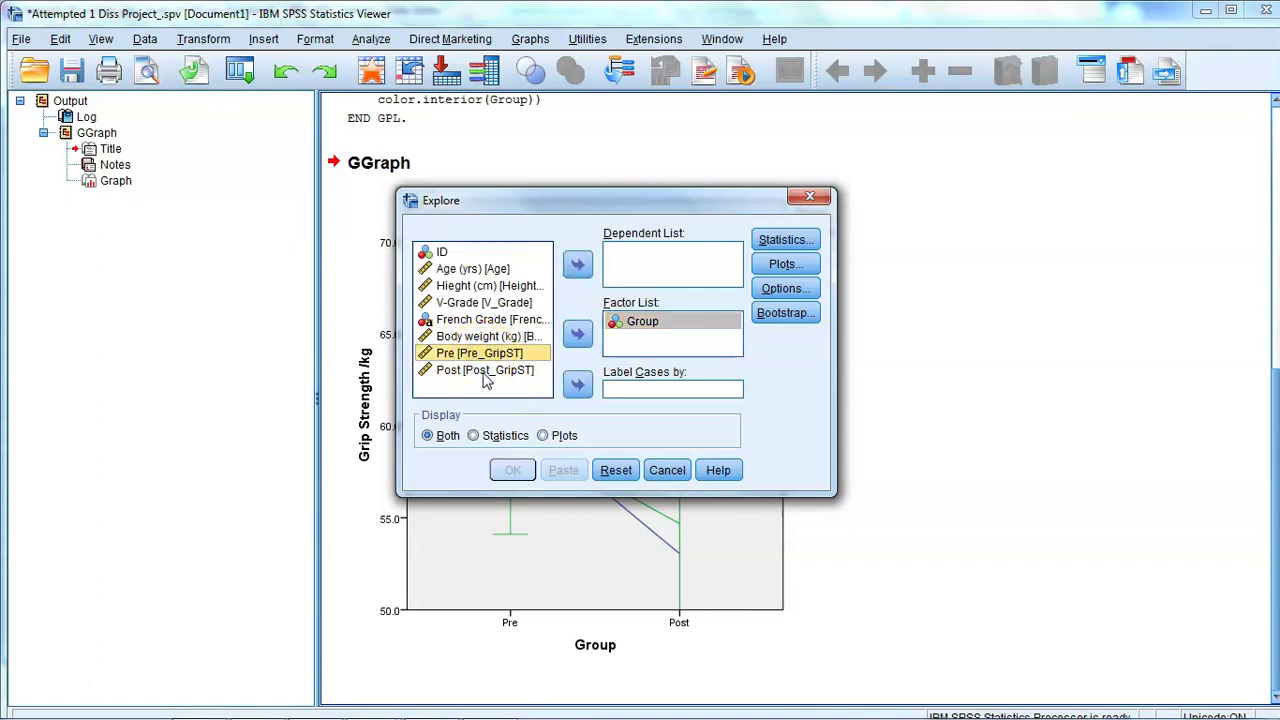
left_click(485, 373)
left_click(476, 356)
left_click(479, 372, "shift")
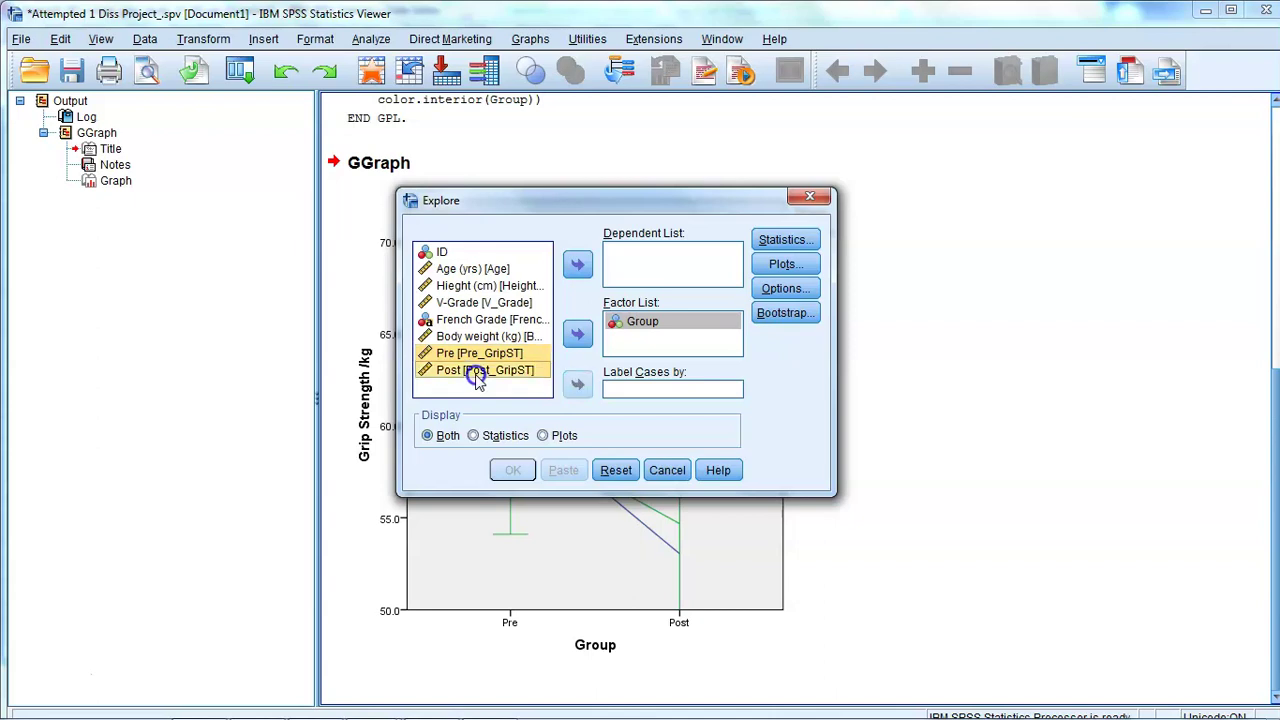
left_click(578, 260)
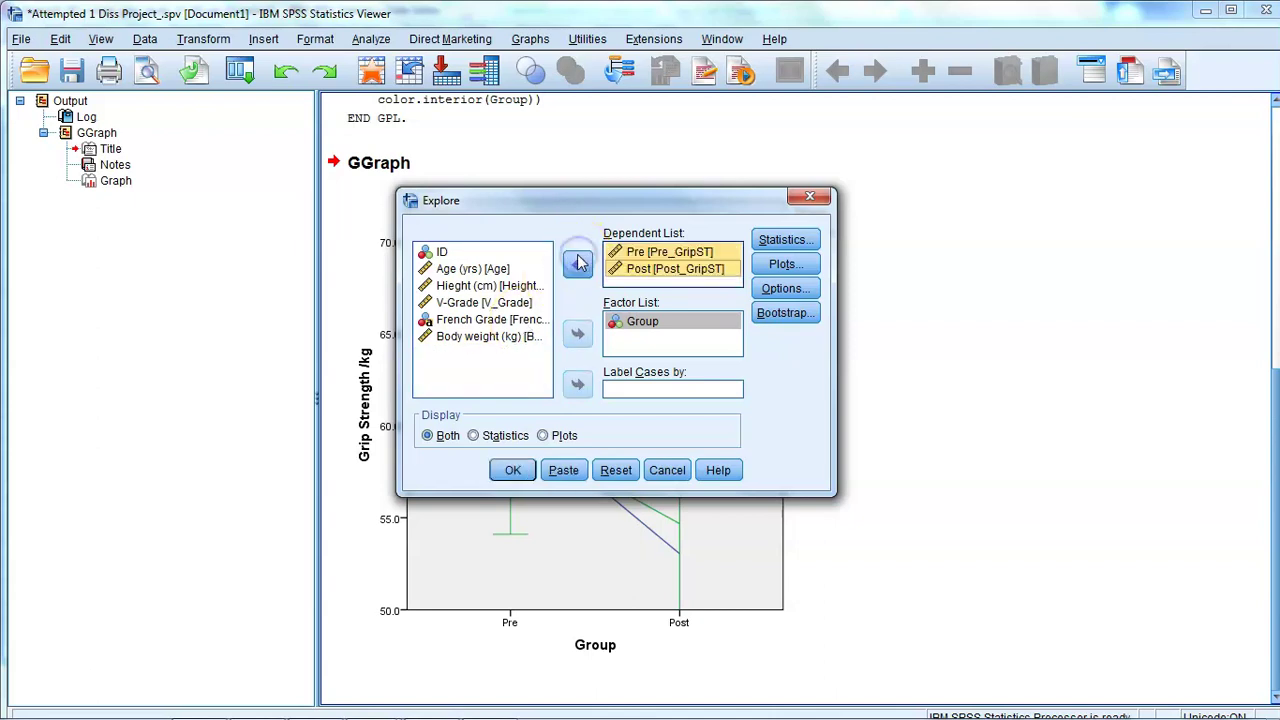
Set the Explore plots to exclude stem-and-leaf, include normality plots with tests and use the untransformed Levene test, and run the analysis.
left_click(785, 264)
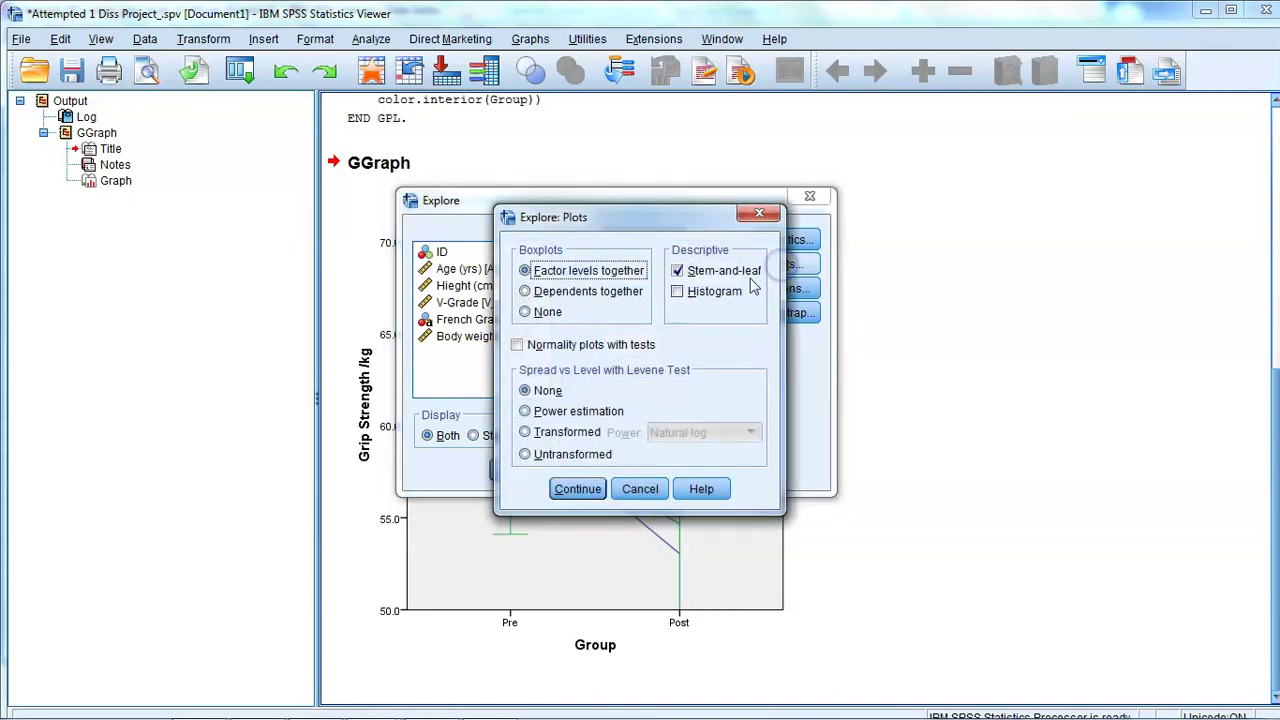
left_click(677, 272)
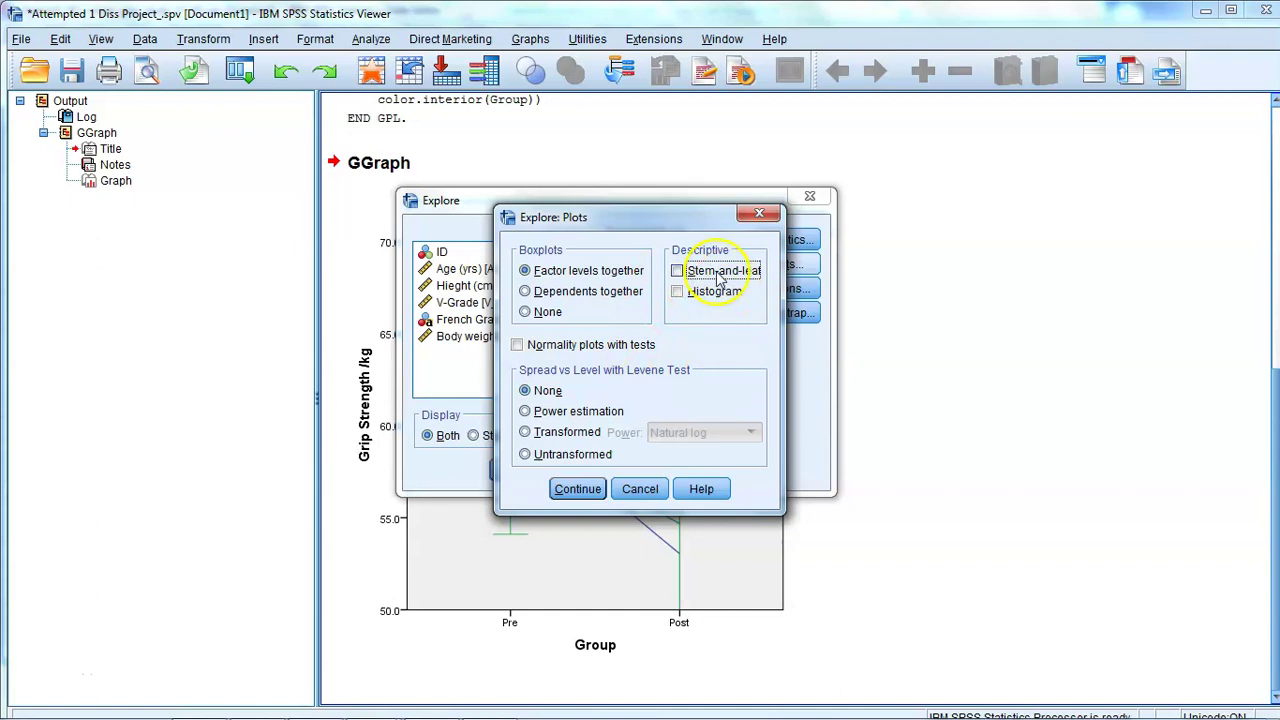
left_click(518, 345)
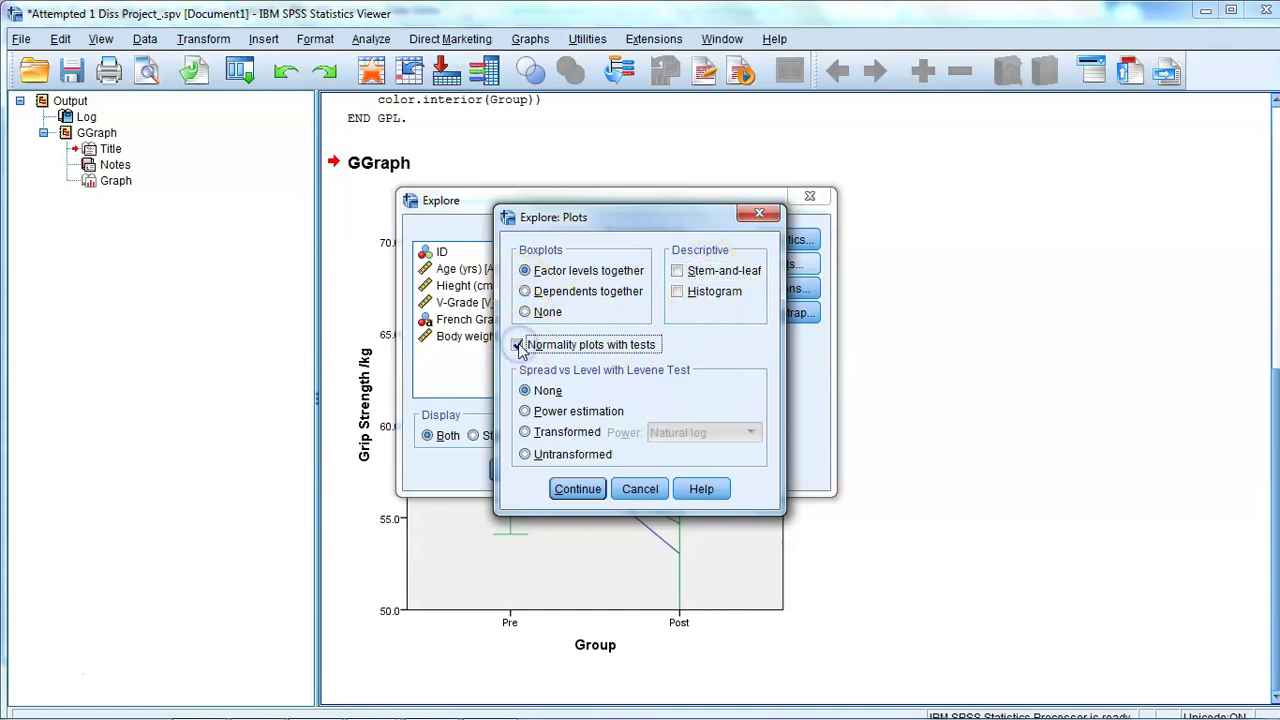
left_click(525, 456)
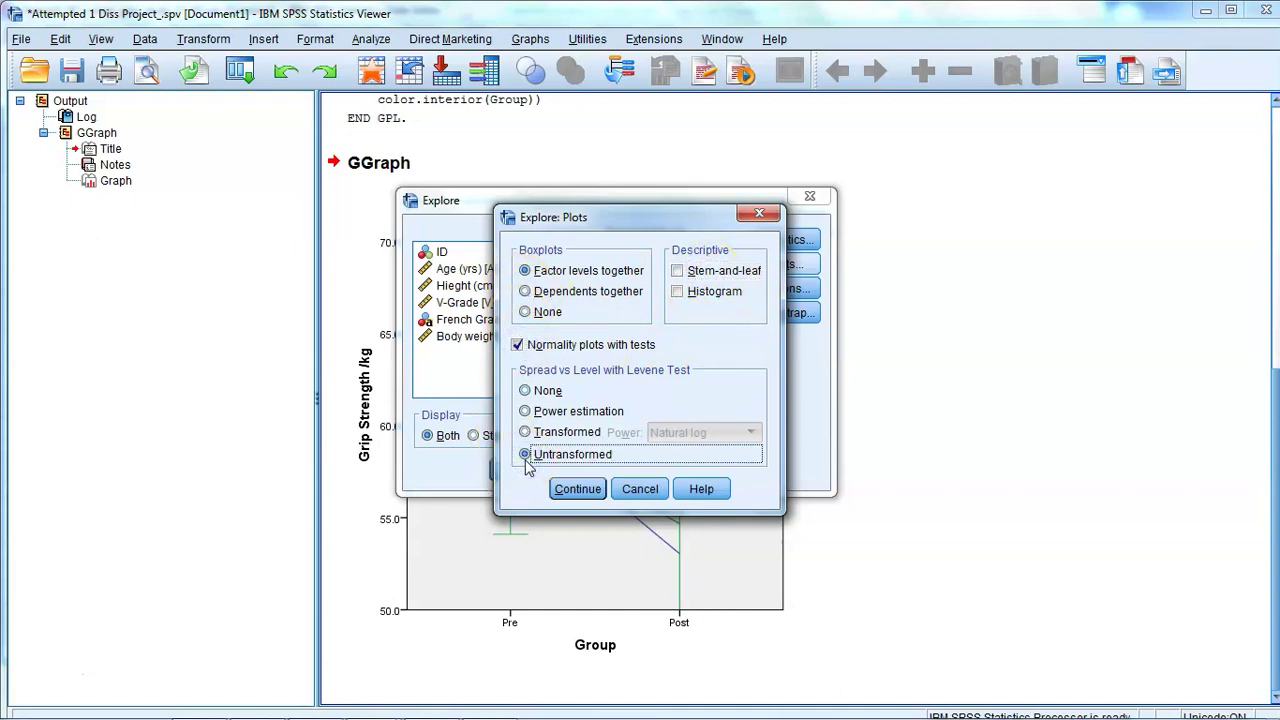
left_click(565, 488)
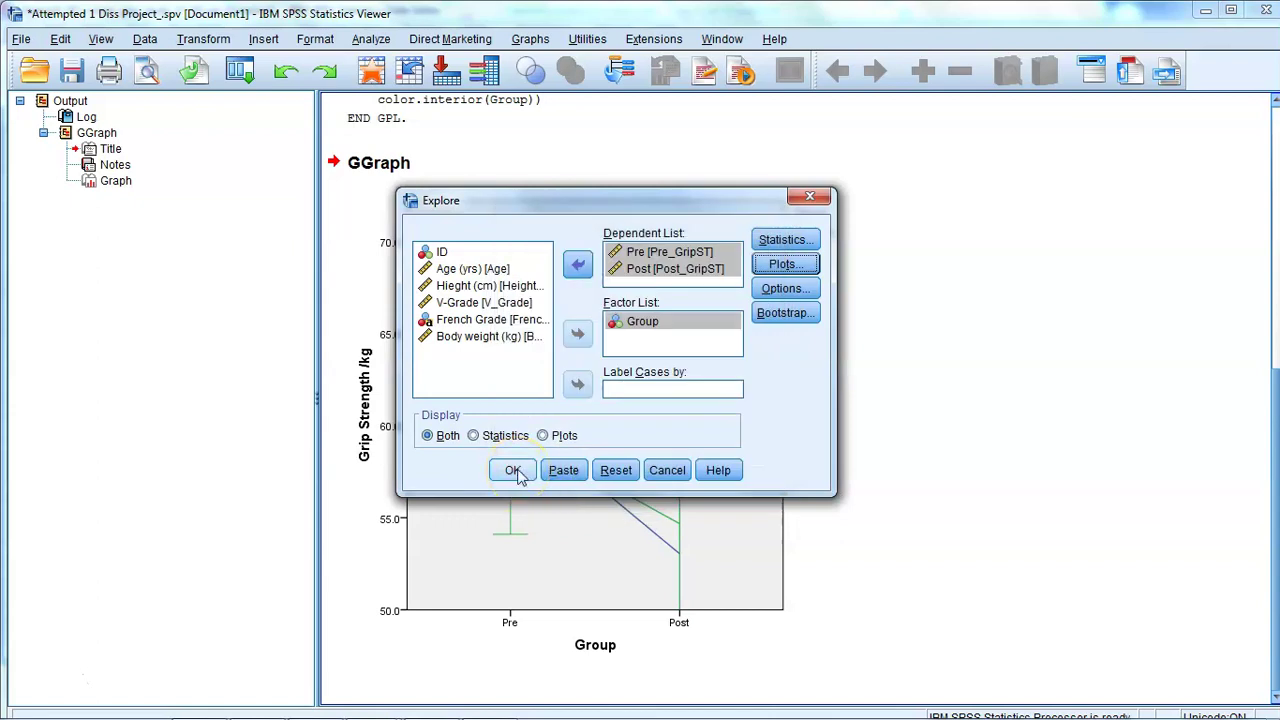
left_click(512, 472)
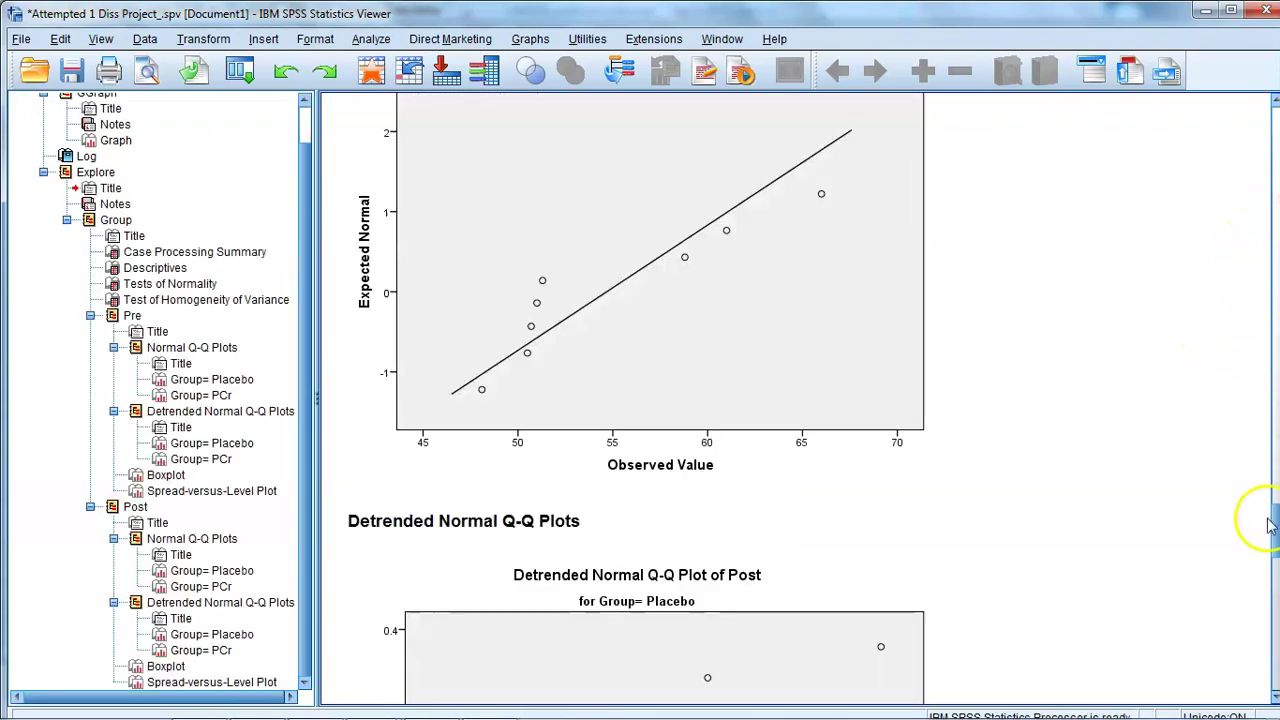
Examine the significance values in the Tests of Normality and Test of Homogeneity of Variance tables of the Explore output.
left_click_drag(1272, 515, 1275, 280)
left_click(812, 452)
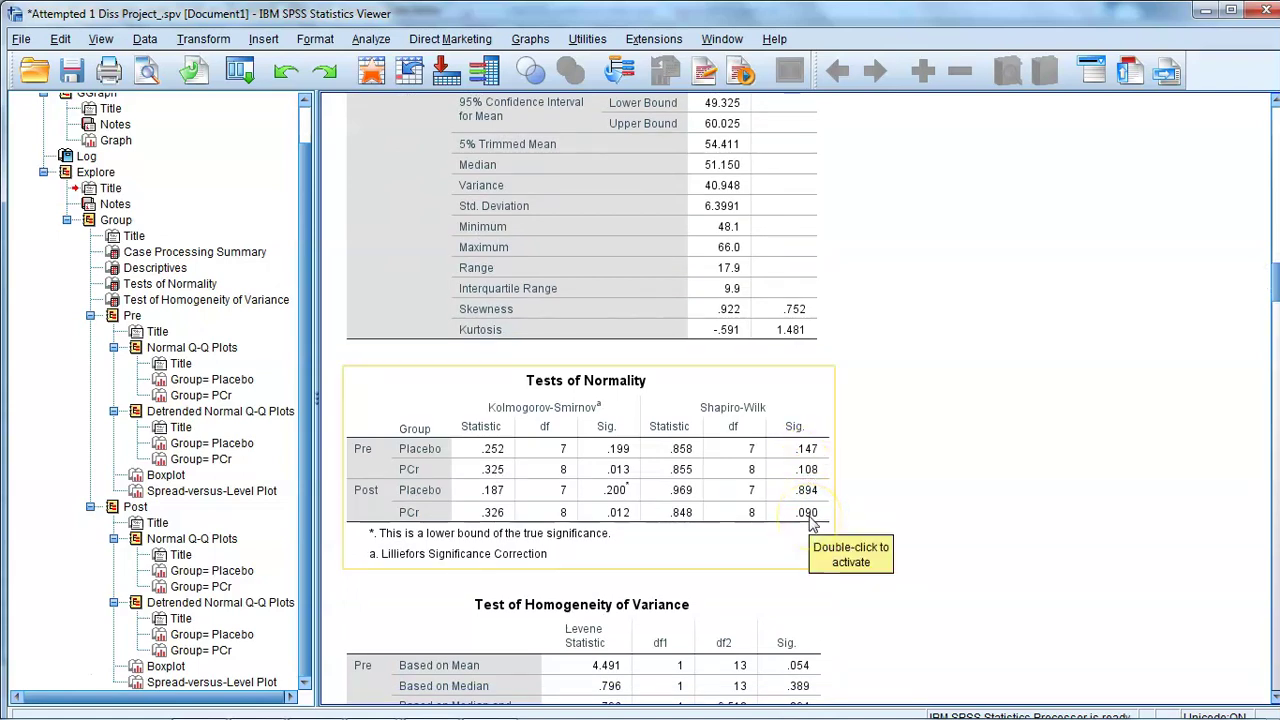
left_click(887, 478)
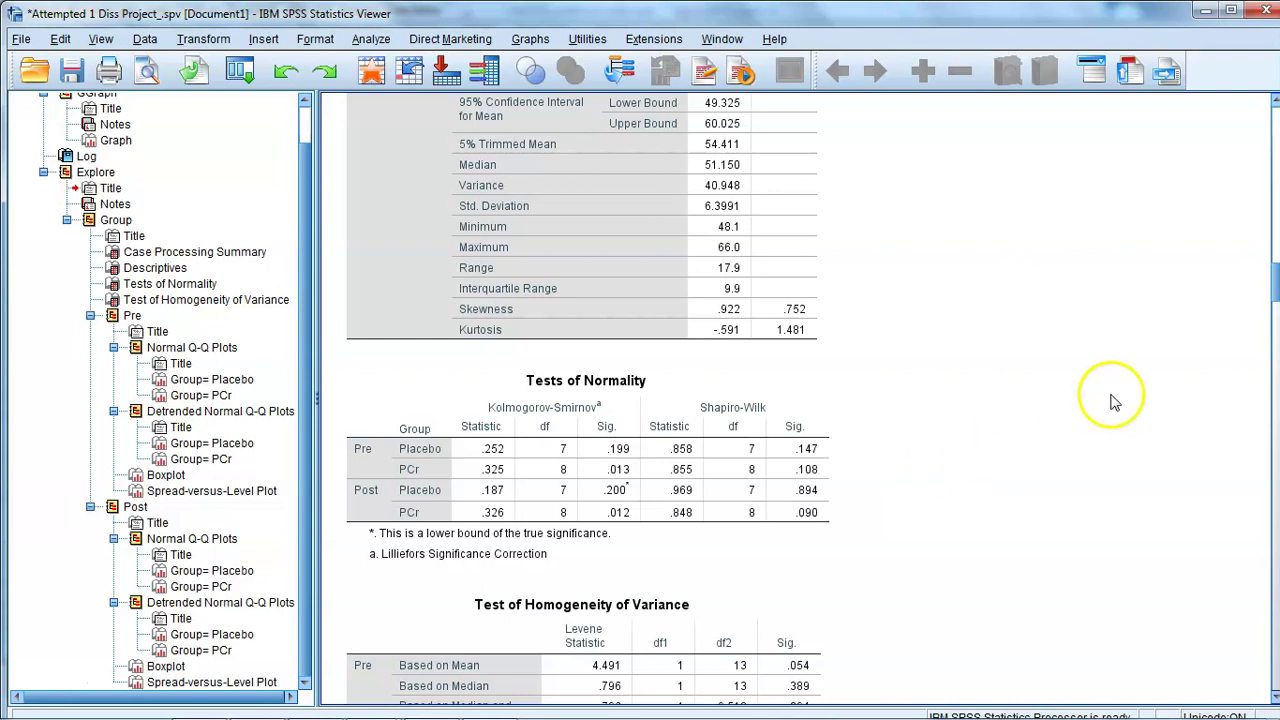
left_click(1275, 295)
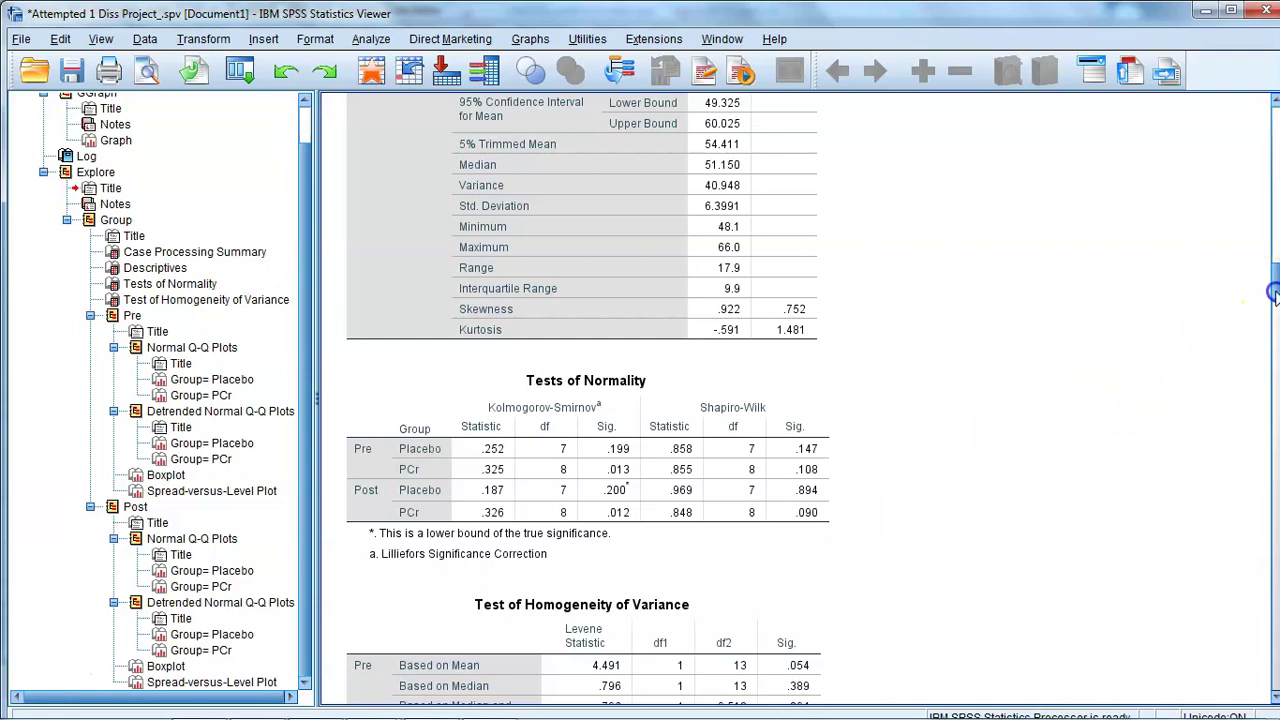
left_click_drag(1275, 295, 1275, 312)
left_click(812, 425)
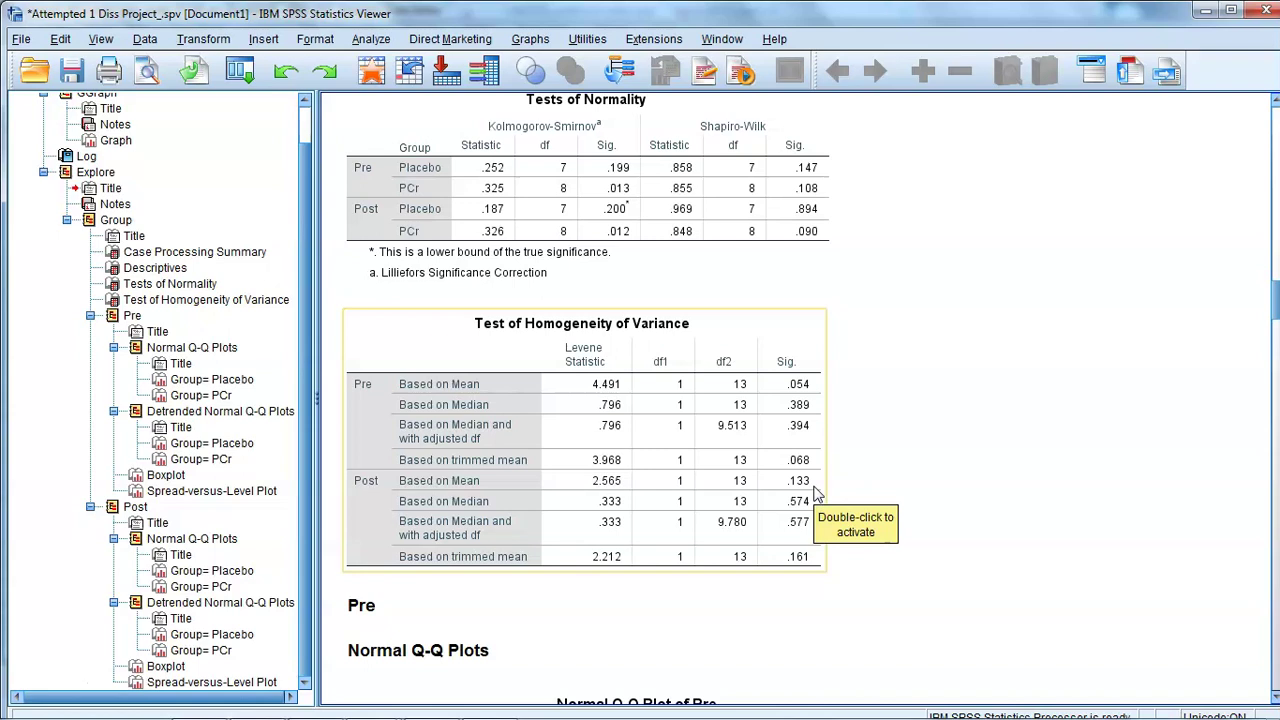
left_click(872, 452)
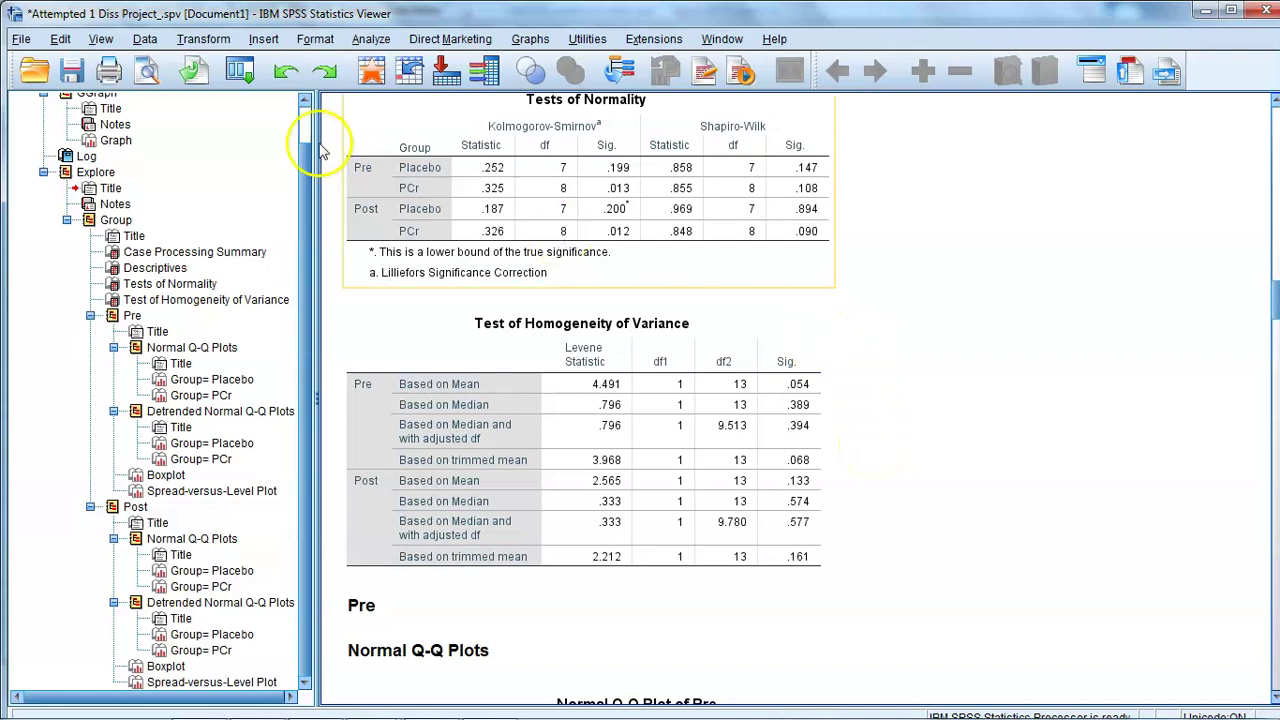
Start a General Linear Model Repeated Measures analysis and define a within-subject factor named Time with 2 levels.
left_click(371, 39)
left_click(507, 149)
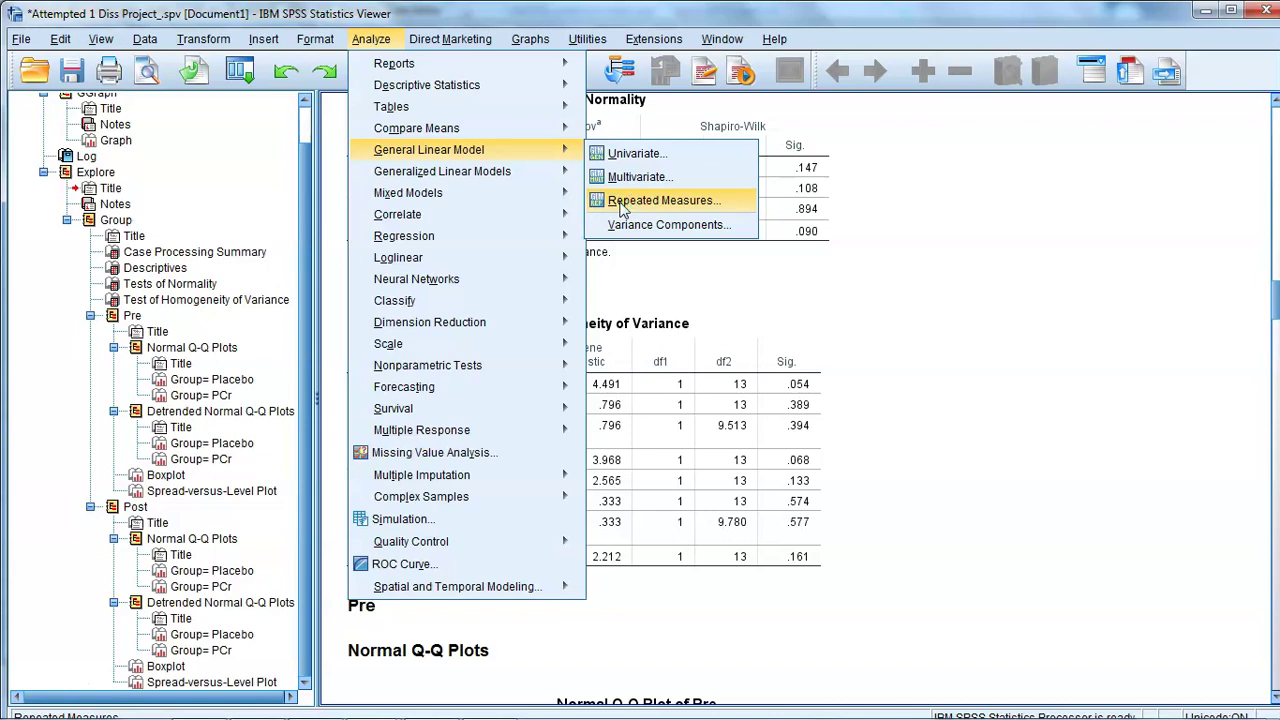
left_click(622, 201)
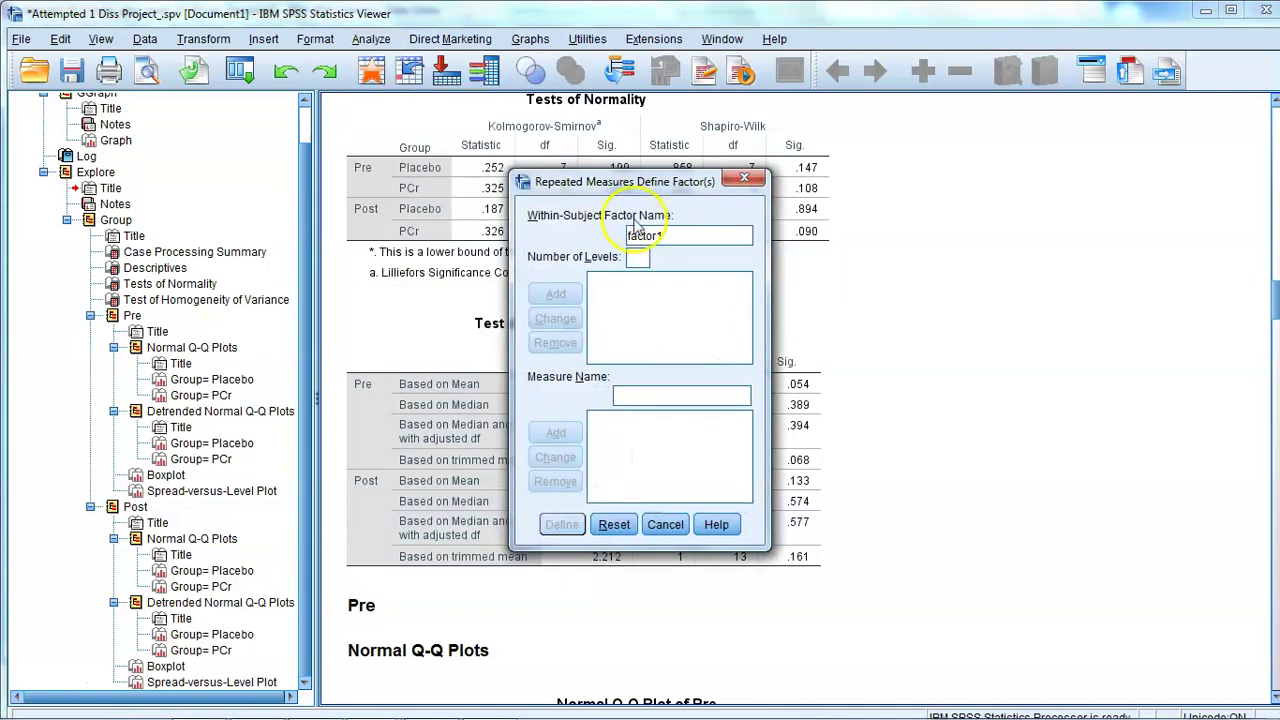
type("Time")
left_click(640, 258)
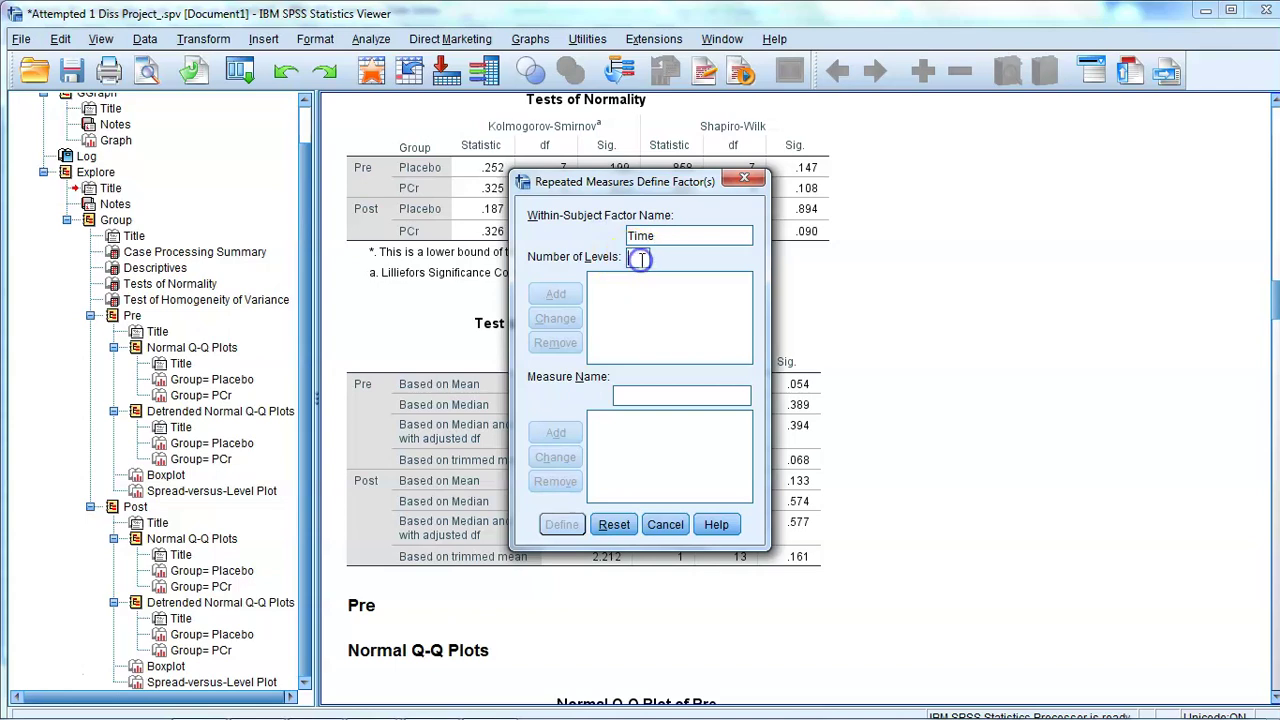
type("2")
left_click(556, 296)
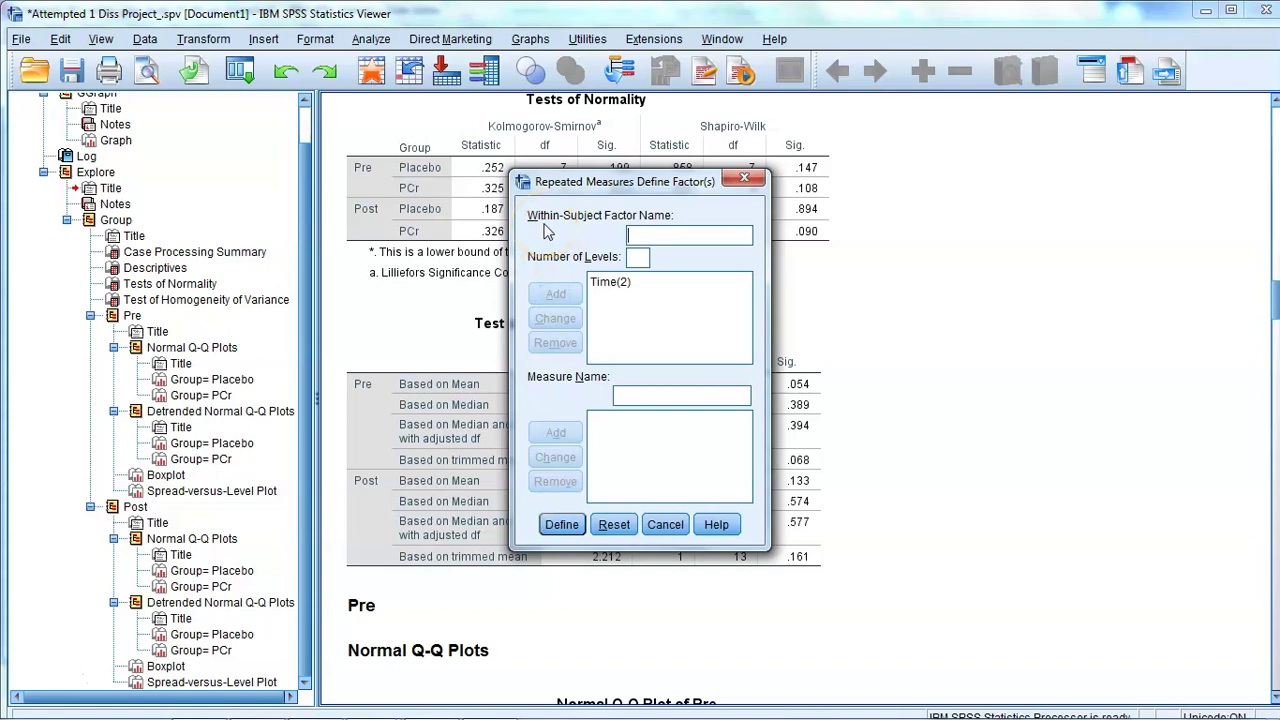
left_click(558, 524)
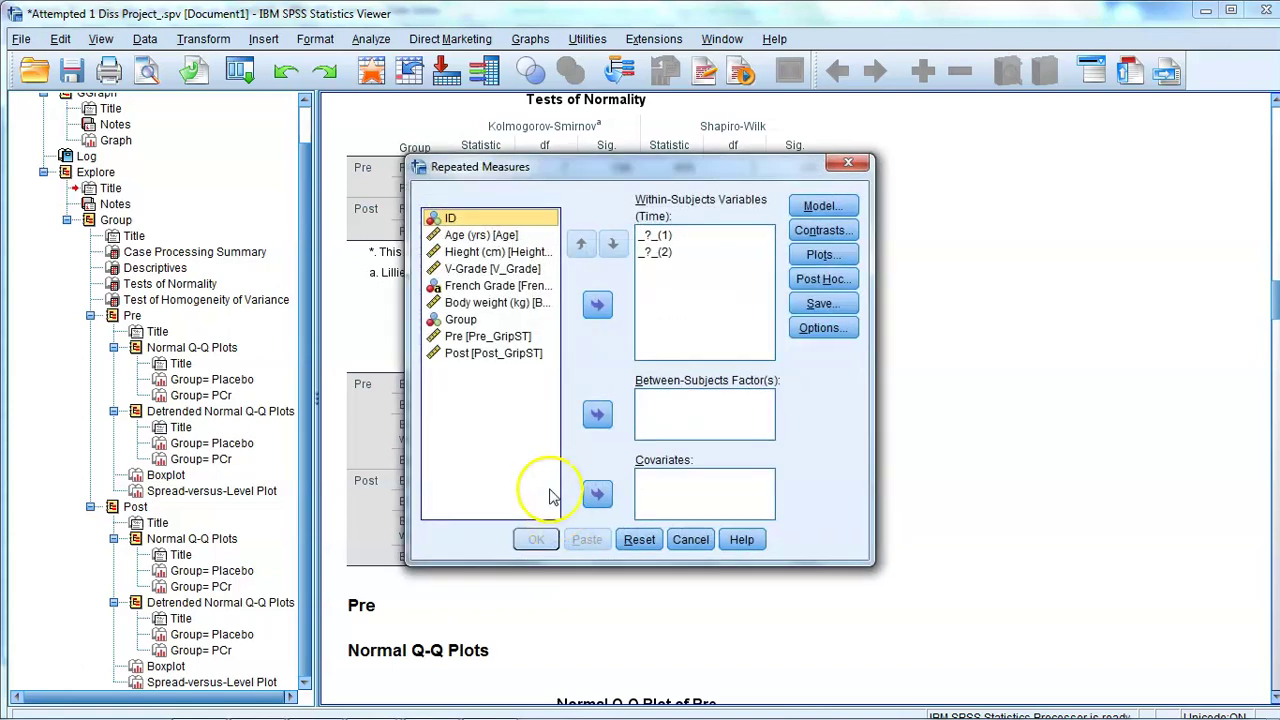
Assign Pre_GripST and Post_GripST as within-subjects variables for Time and Group as the between-subjects factor.
left_click(505, 338)
left_click(502, 356, "shift")
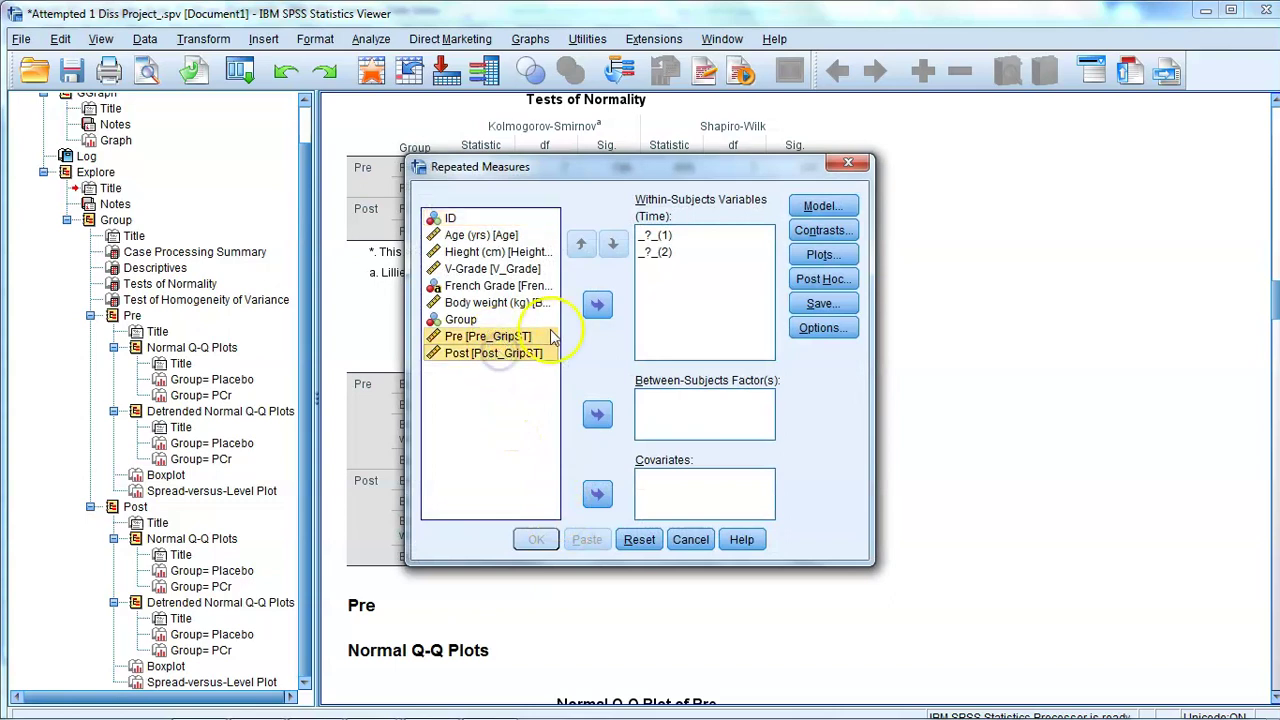
left_click(597, 305)
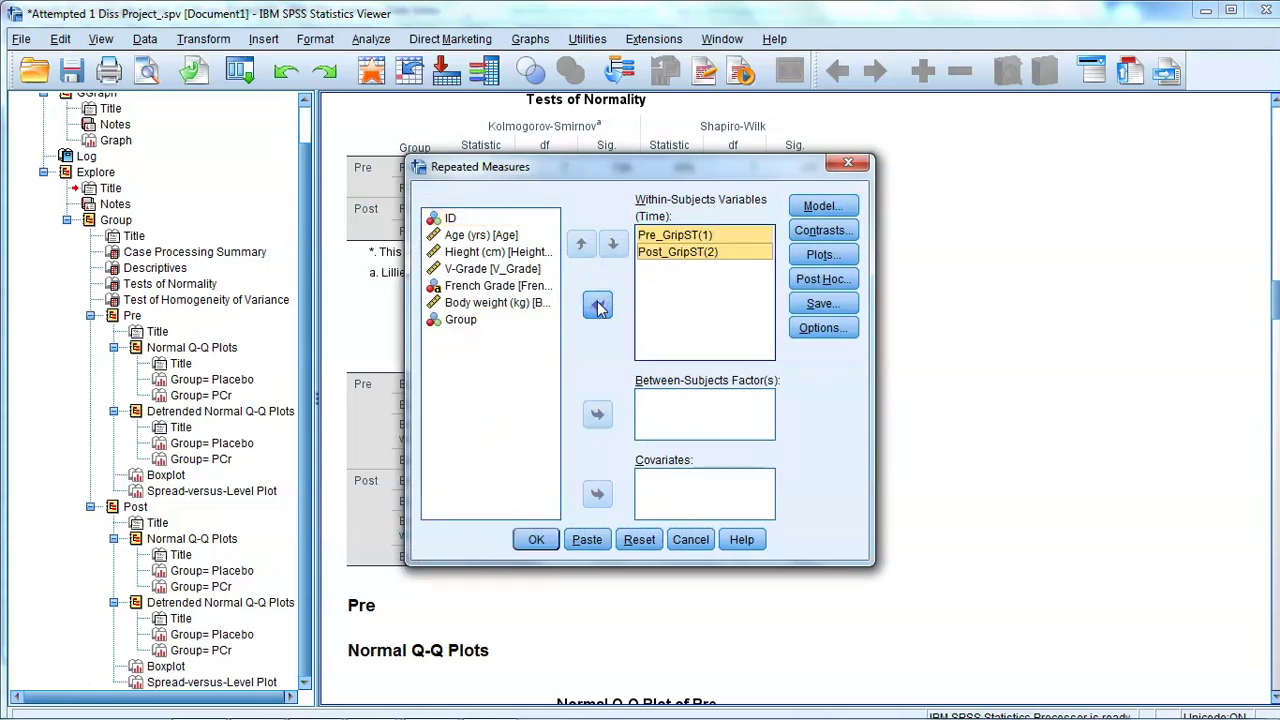
left_click(460, 319)
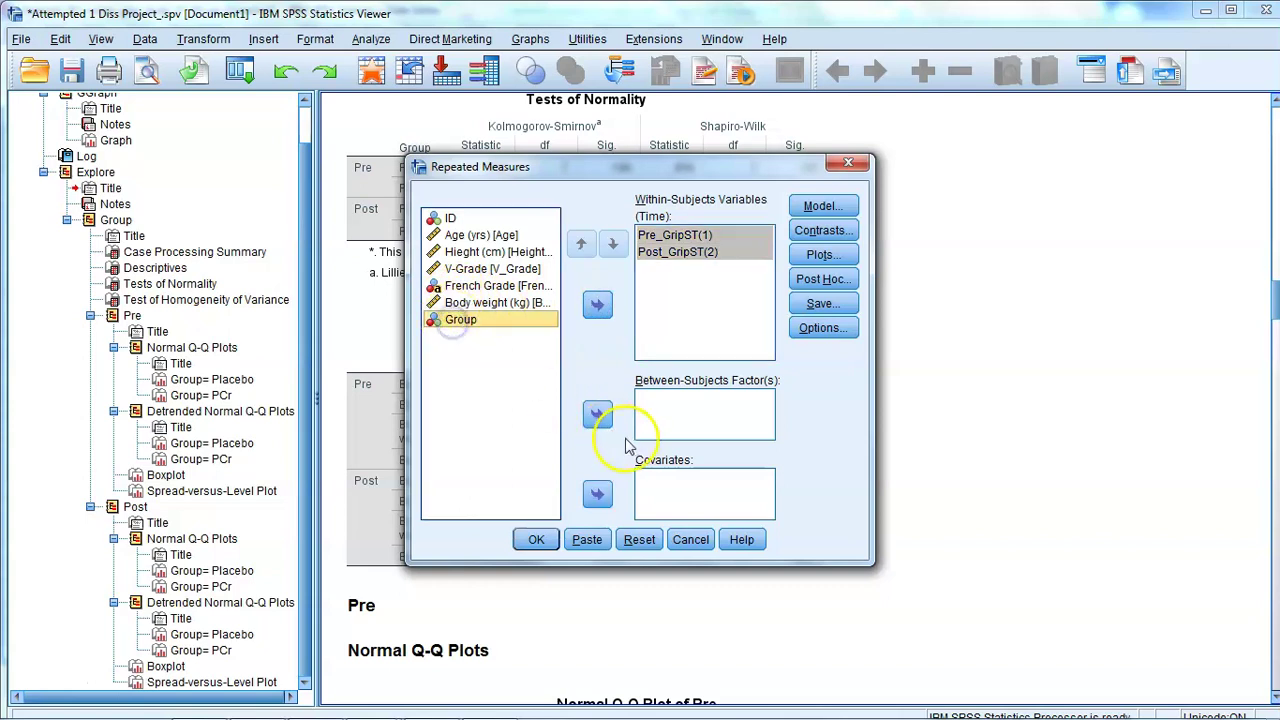
left_click(597, 416)
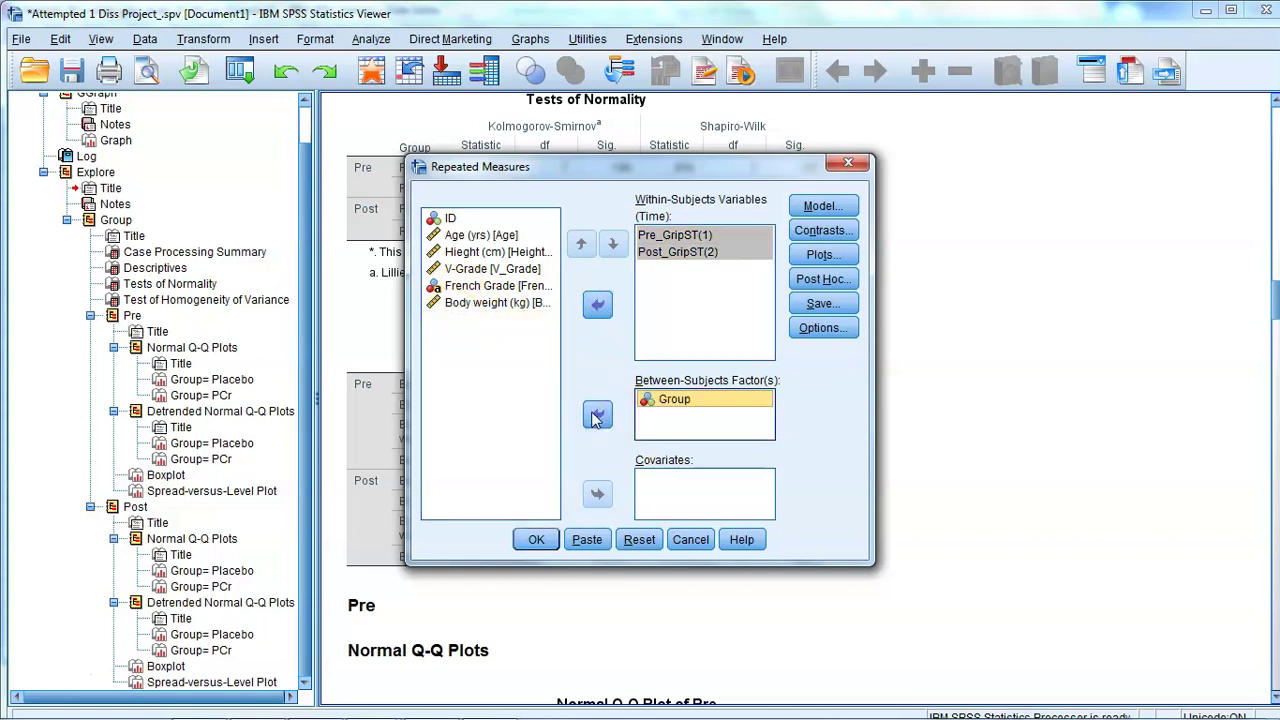
Set the repeated measures options to display means for Group, Time and Group*Time, plus descriptive statistics and homogeneity tests.
left_click(820, 329)
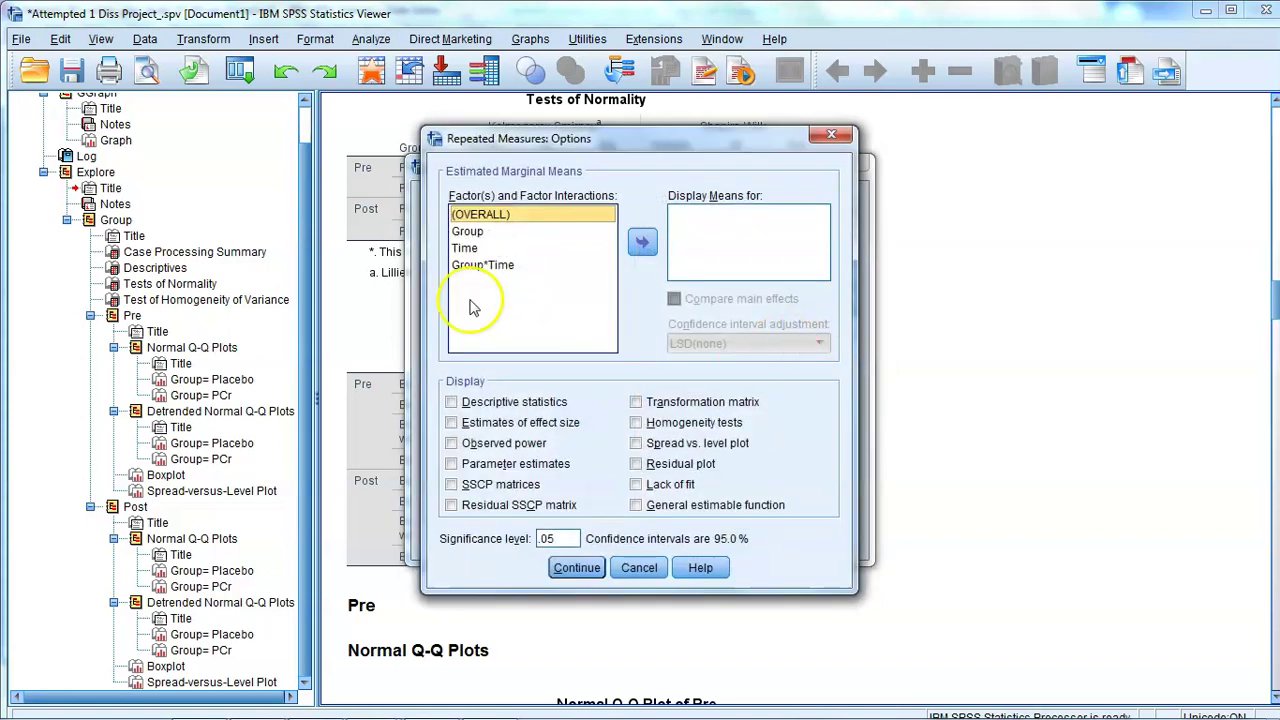
left_click(470, 231)
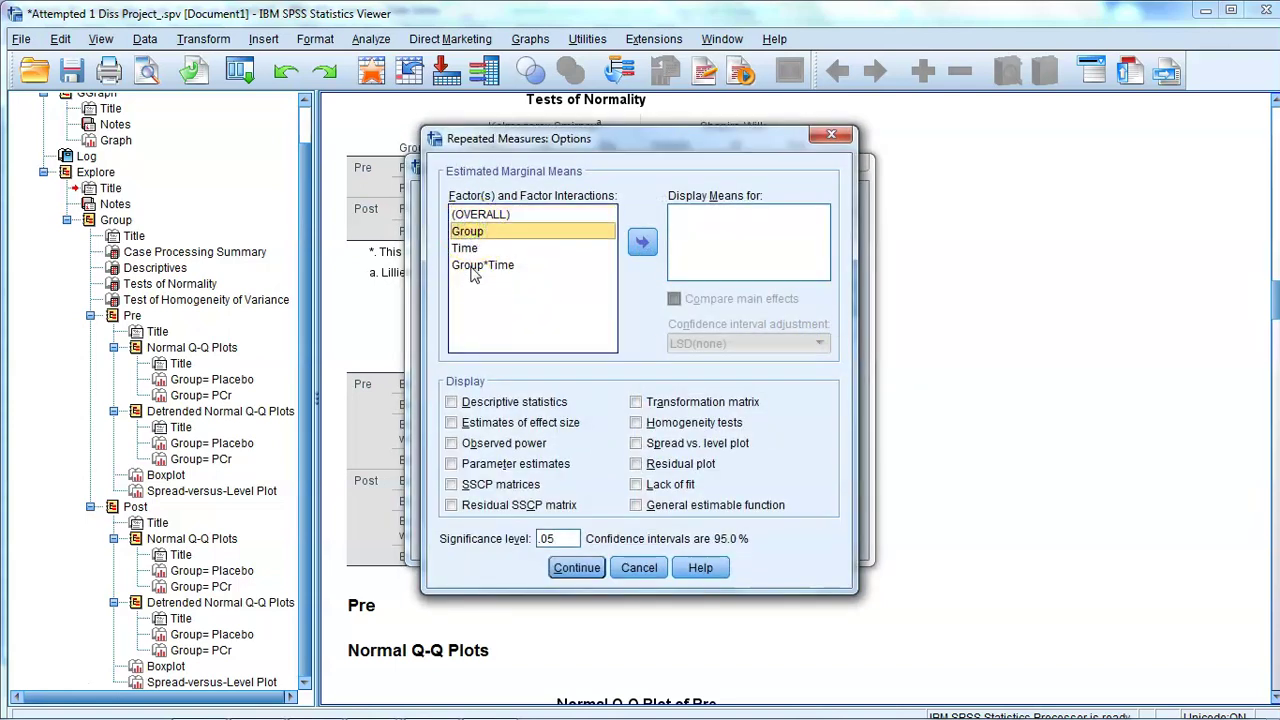
left_click(474, 266, "shift")
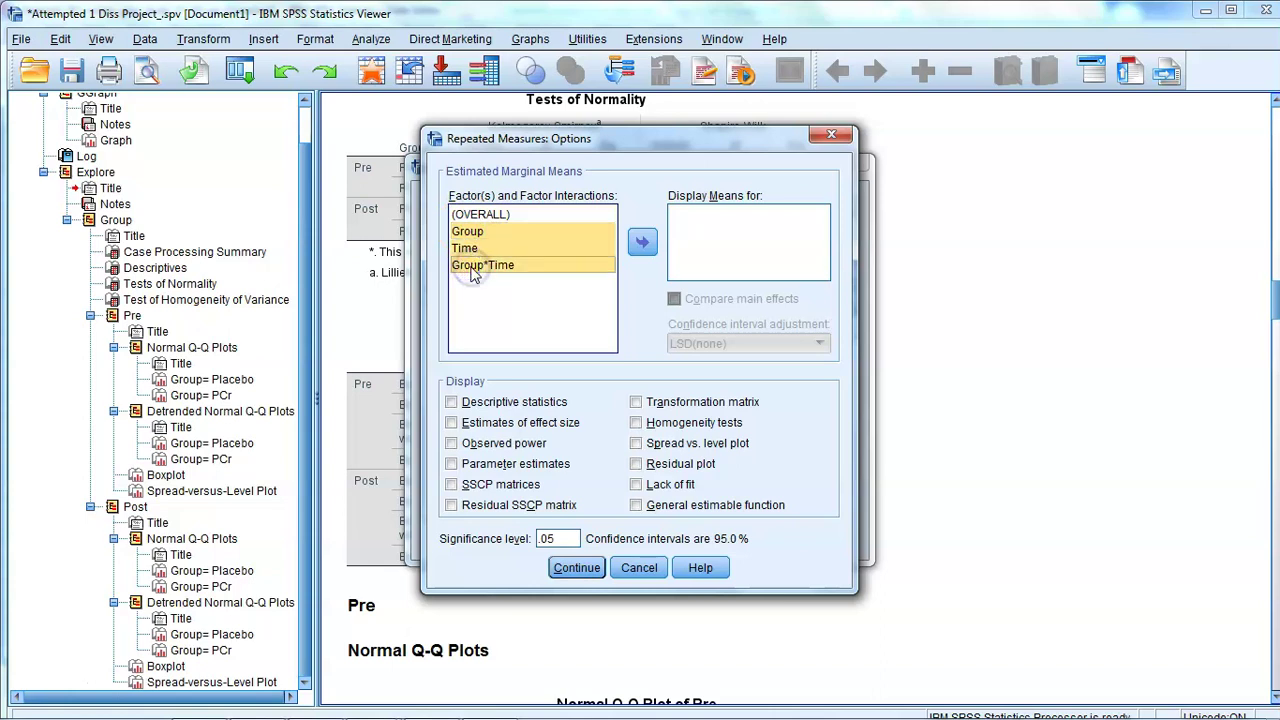
left_click(642, 241)
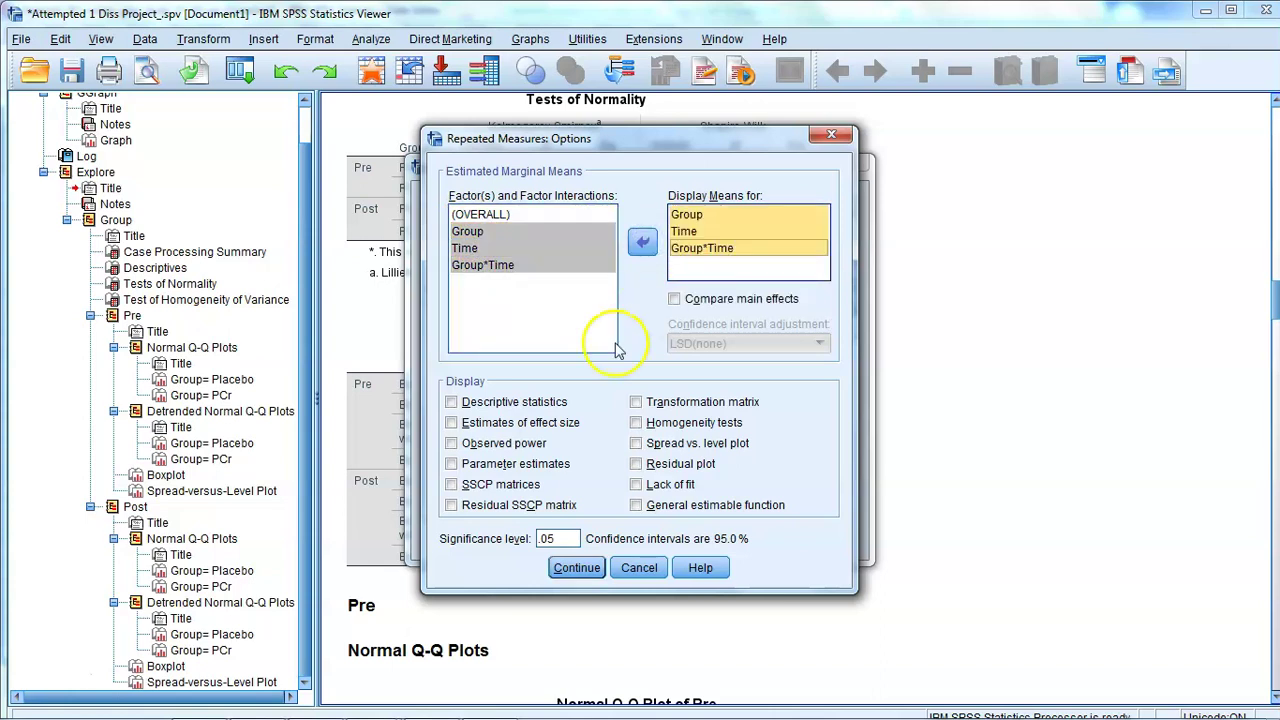
left_click(451, 401)
left_click(655, 425)
left_click(570, 569)
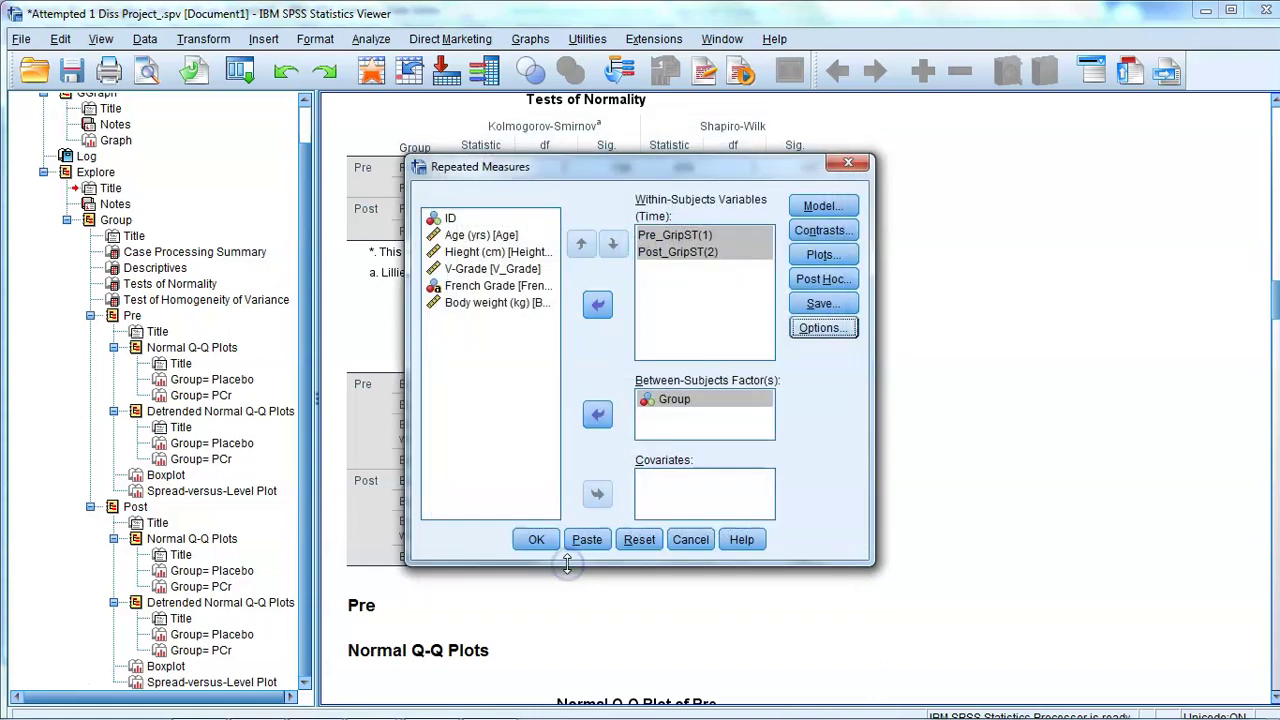
Add two profile plots to the repeated measures analysis, one with Group and one with Time on the horizontal axis.
left_click(819, 254)
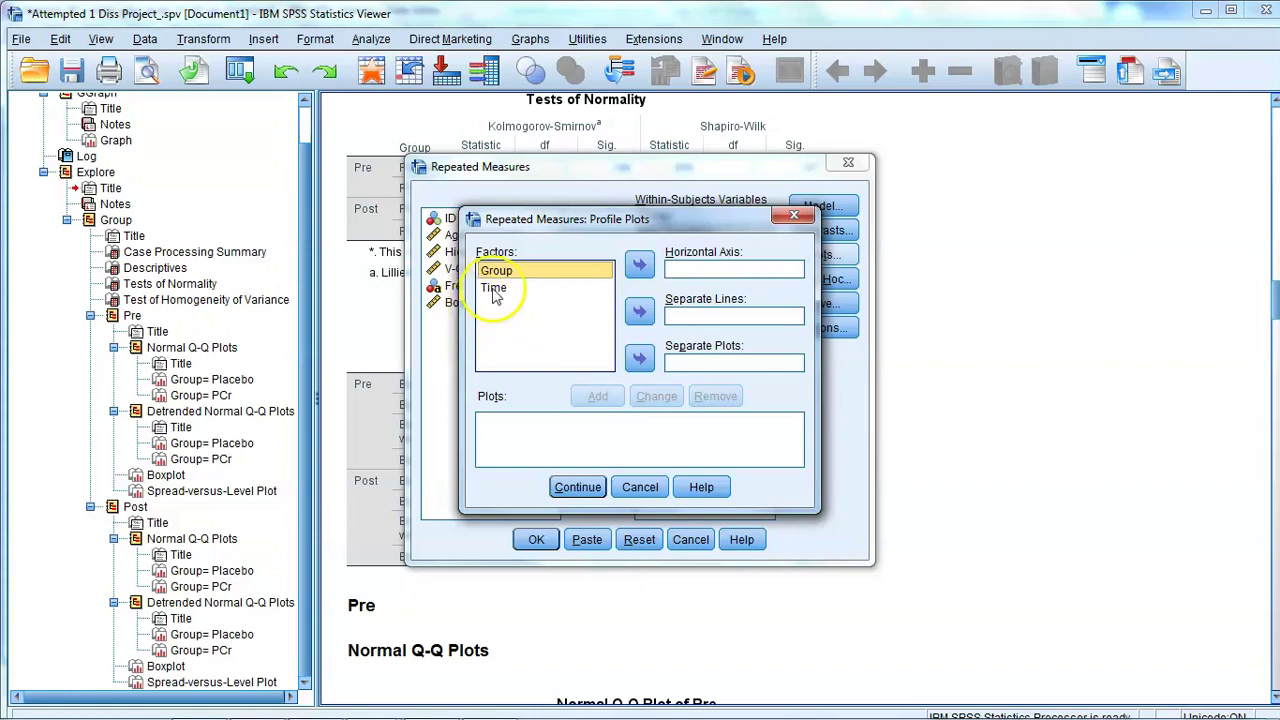
left_click(641, 266)
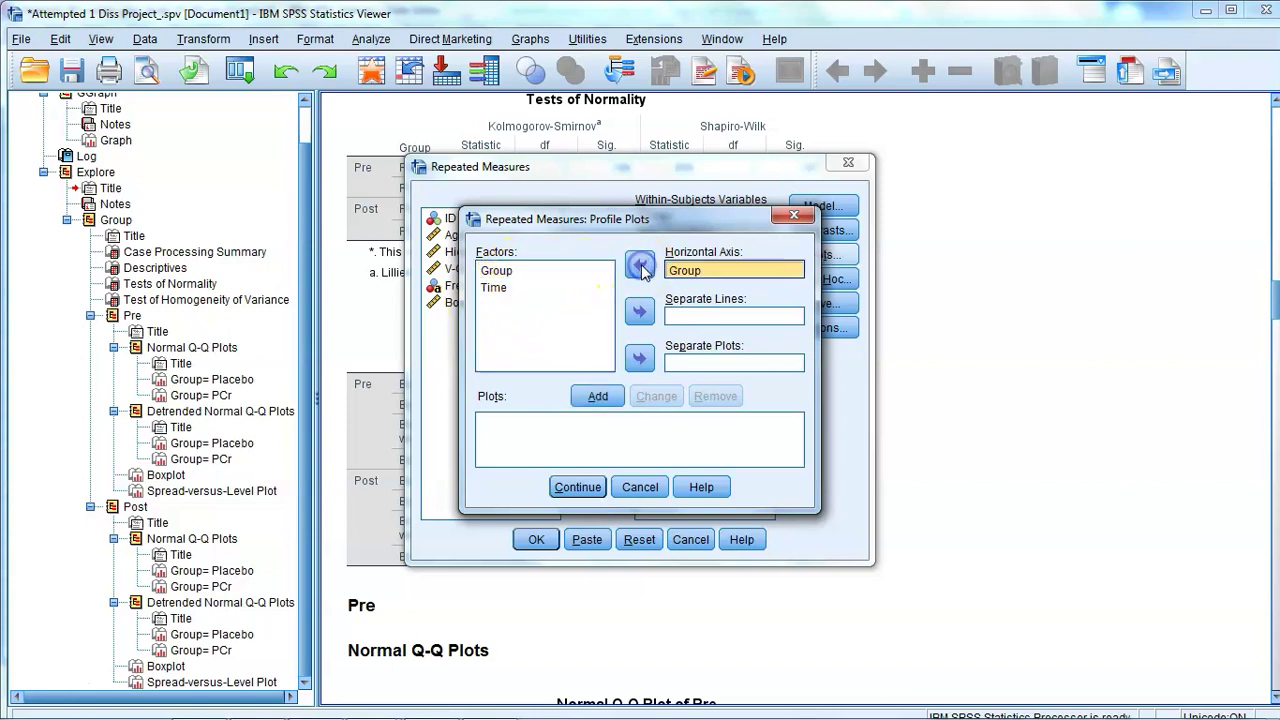
left_click(598, 397)
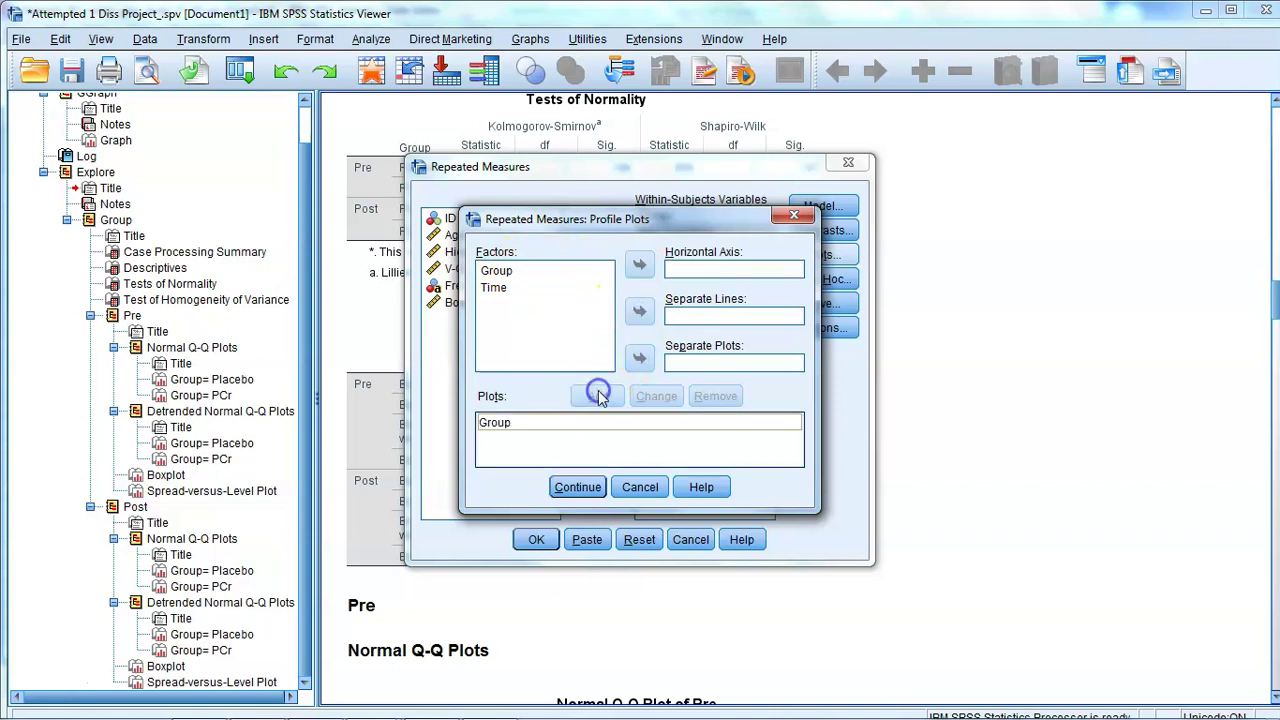
left_click(491, 288)
left_click(627, 267)
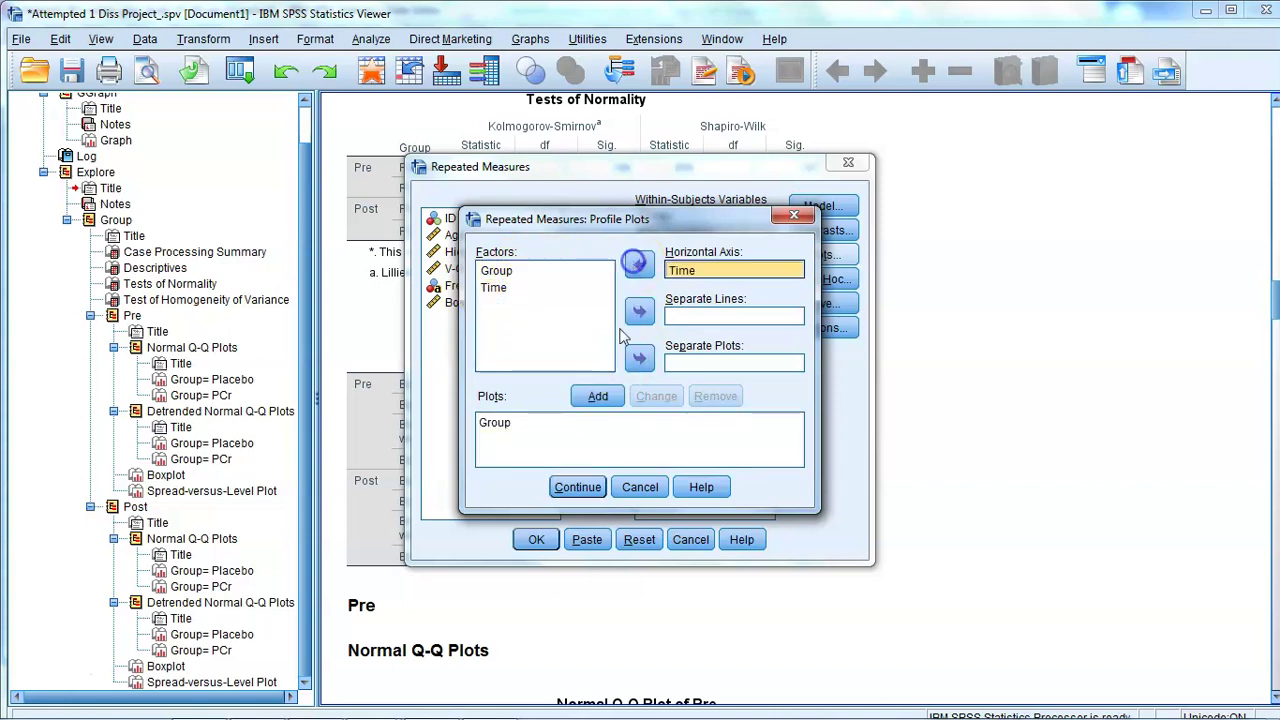
left_click(581, 397)
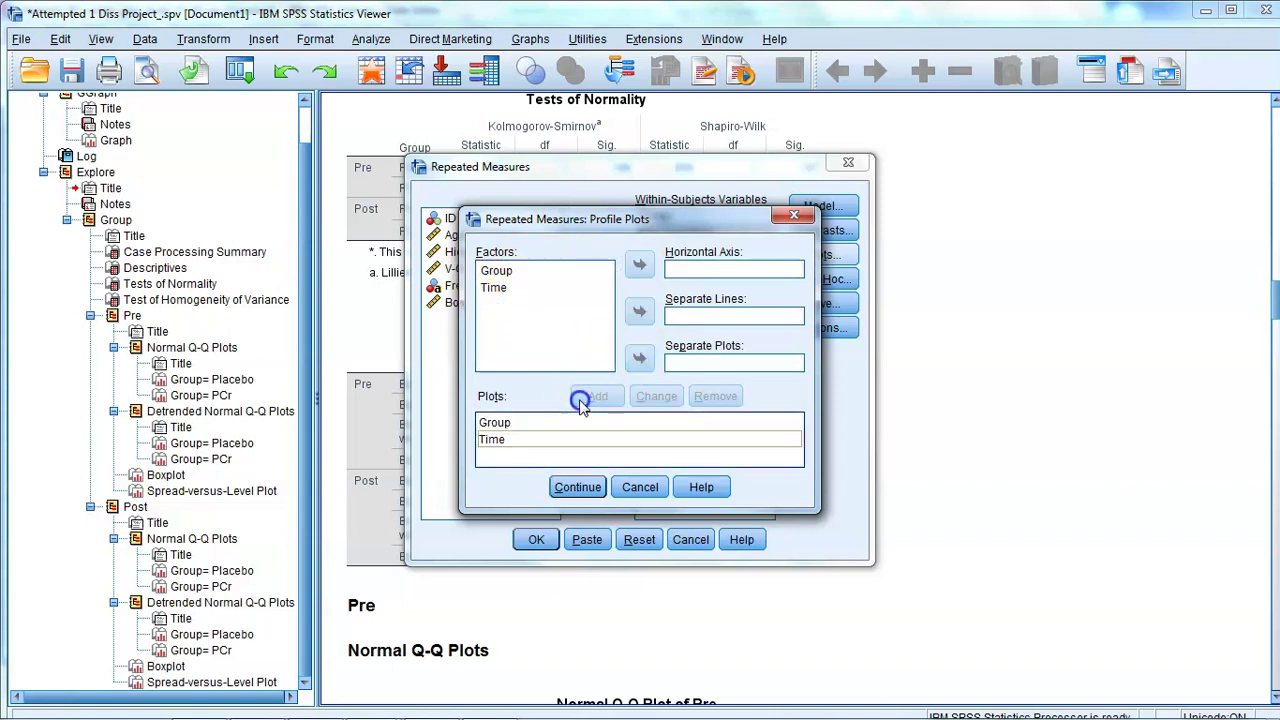
Add a profile plot with Time on the horizontal axis and separate lines for Group, and run the repeated measures analysis.
left_click(493, 288)
left_click(640, 265)
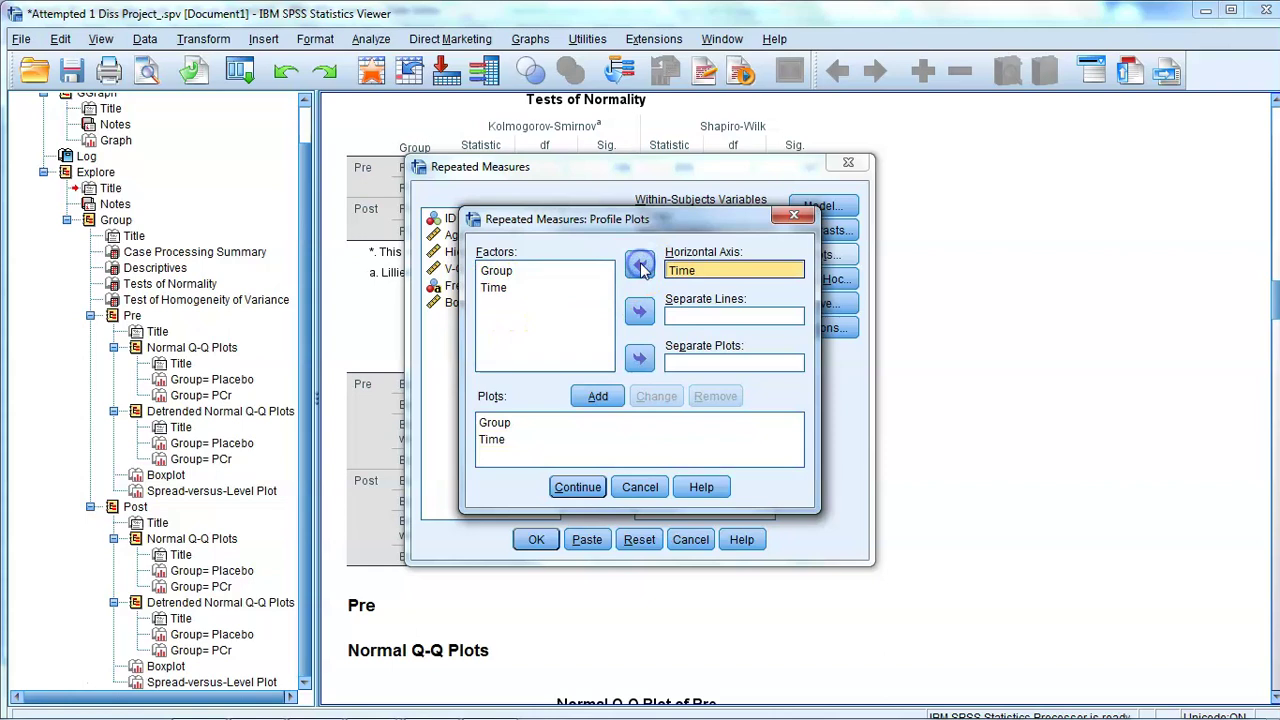
left_click(496, 271)
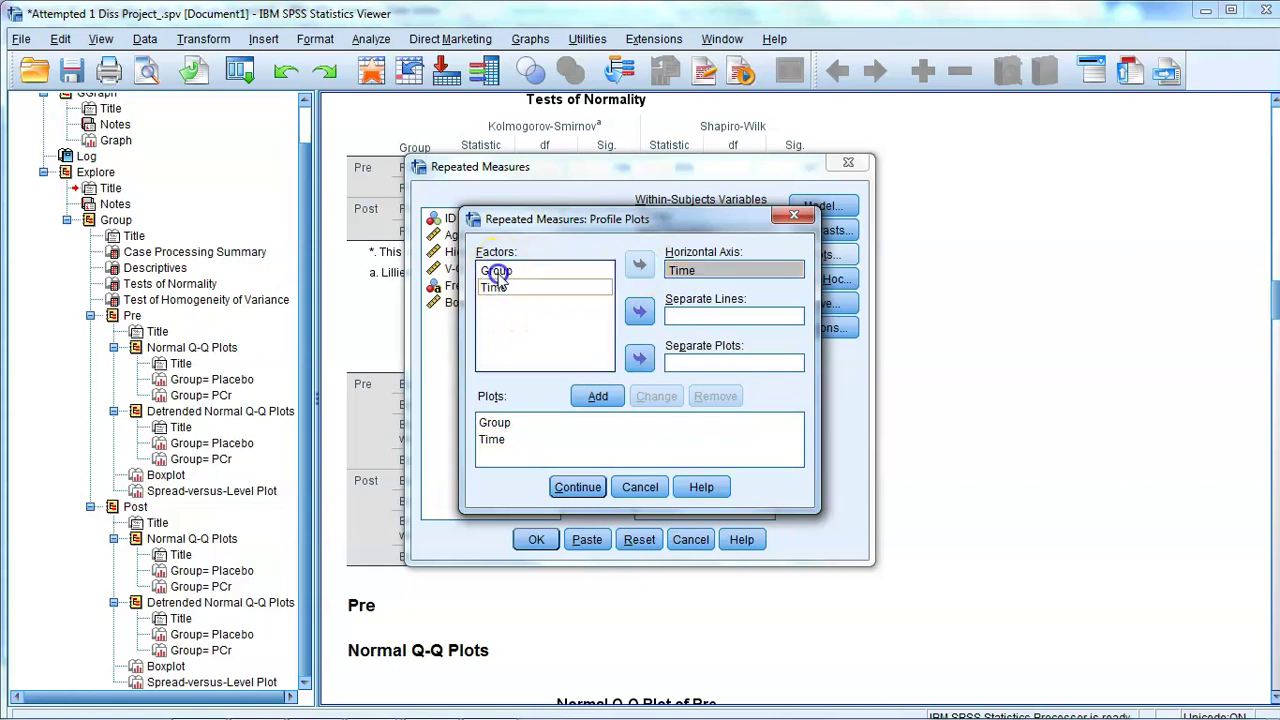
left_click(640, 314)
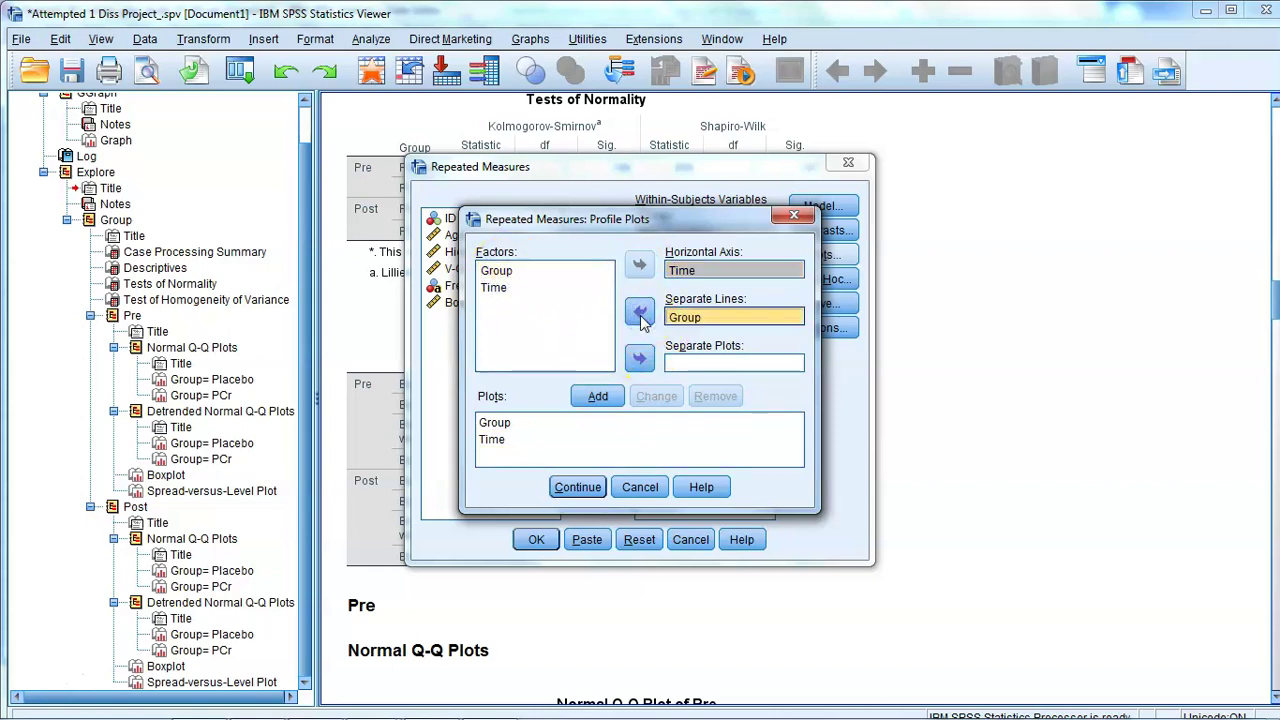
left_click(600, 396)
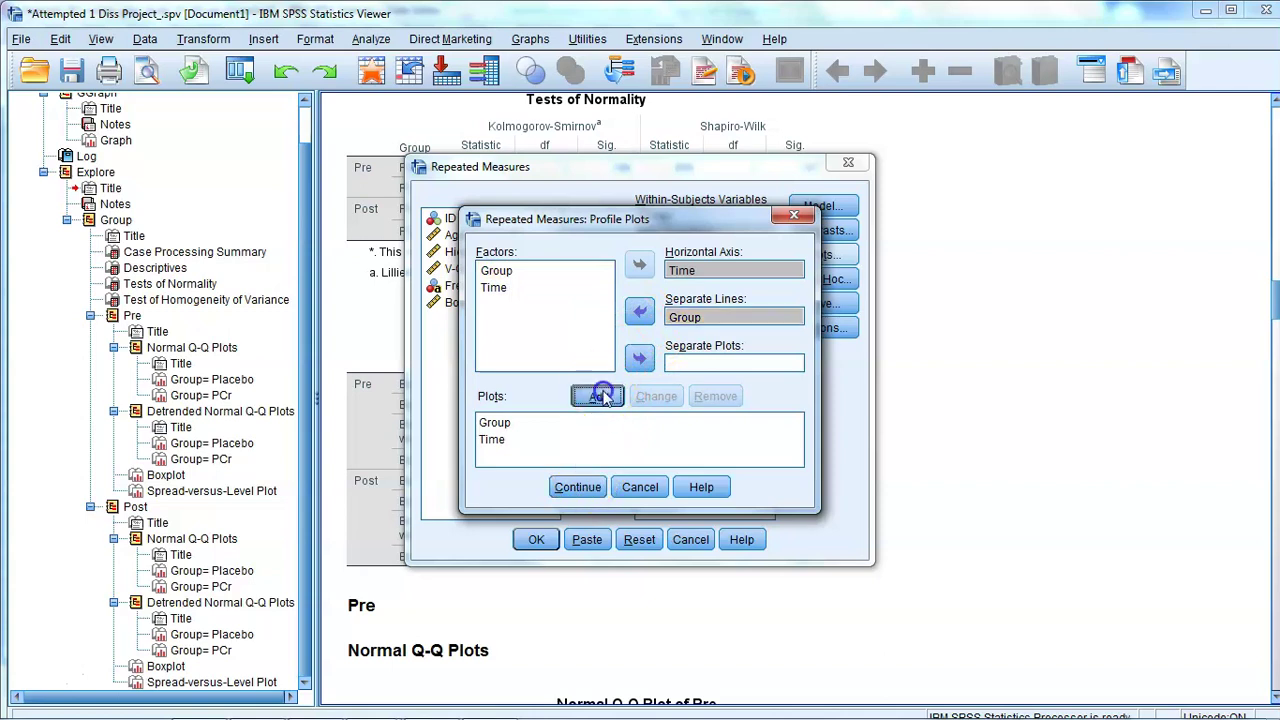
left_click(577, 487)
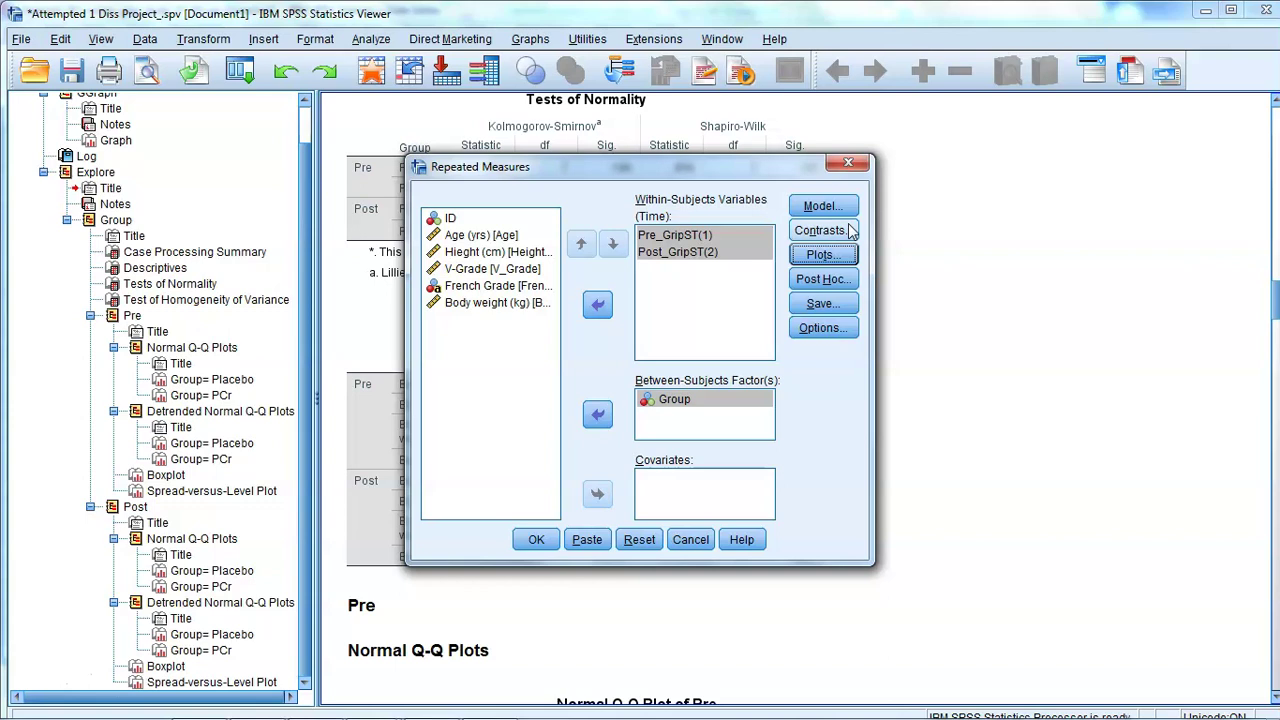
left_click(537, 540)
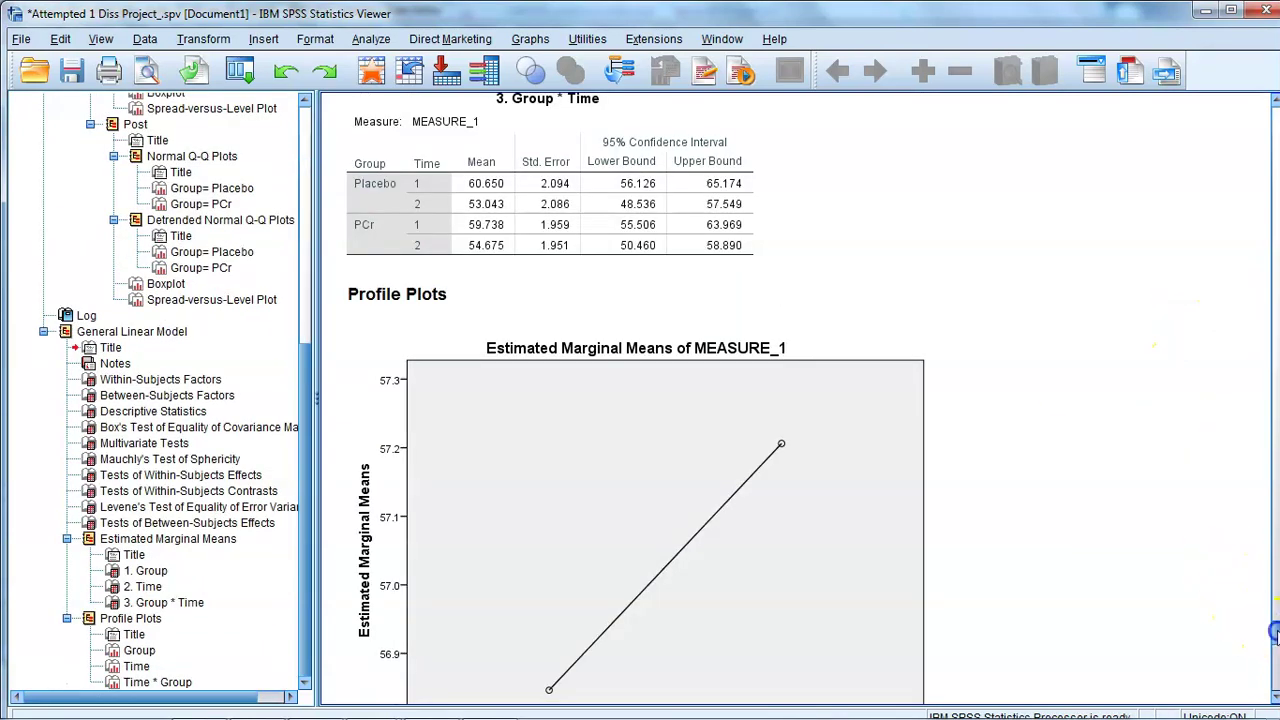
Examine the profile plots and Levene's Test of Equality of Error Variances in the General Linear Model output.
scroll(1274, 640, "down", 3)
left_click_drag(1274, 640, 1274, 680)
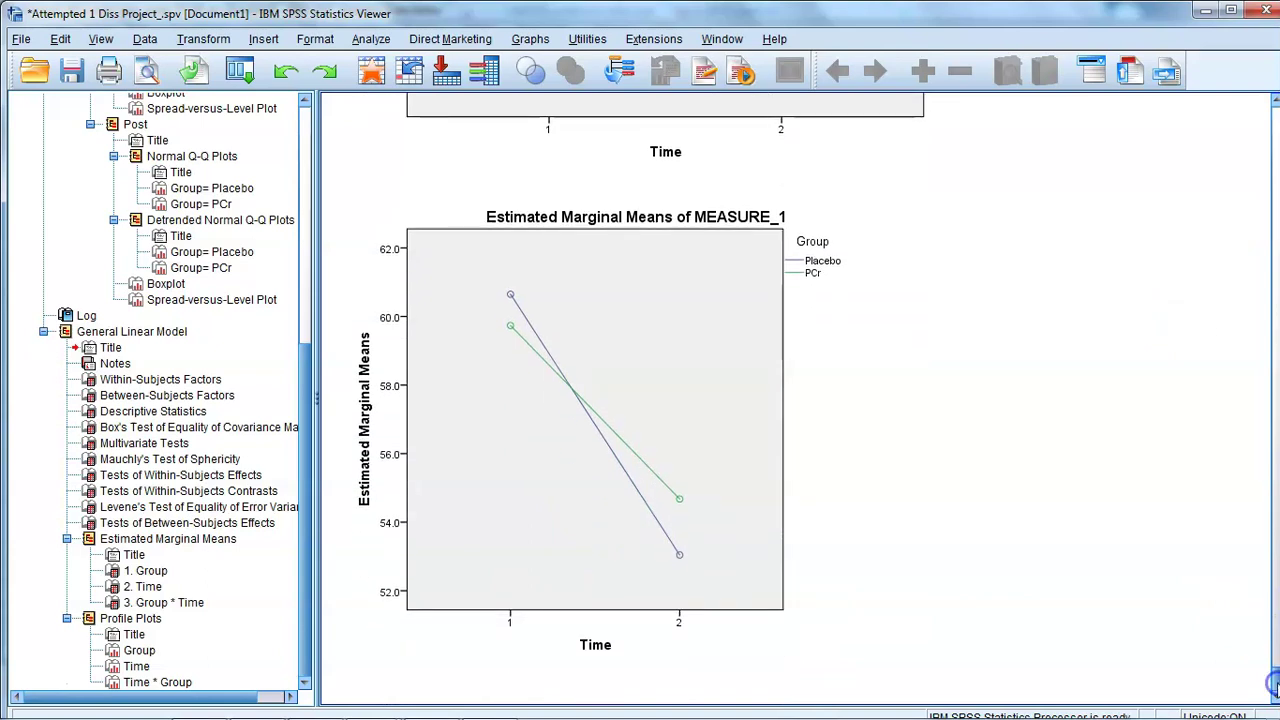
left_click_drag(1274, 683, 1257, 585)
mouse_move(1256, 584)
left_mouse_down()
mouse_move(1256, 540)
mouse_move(1256, 566)
left_mouse_up()
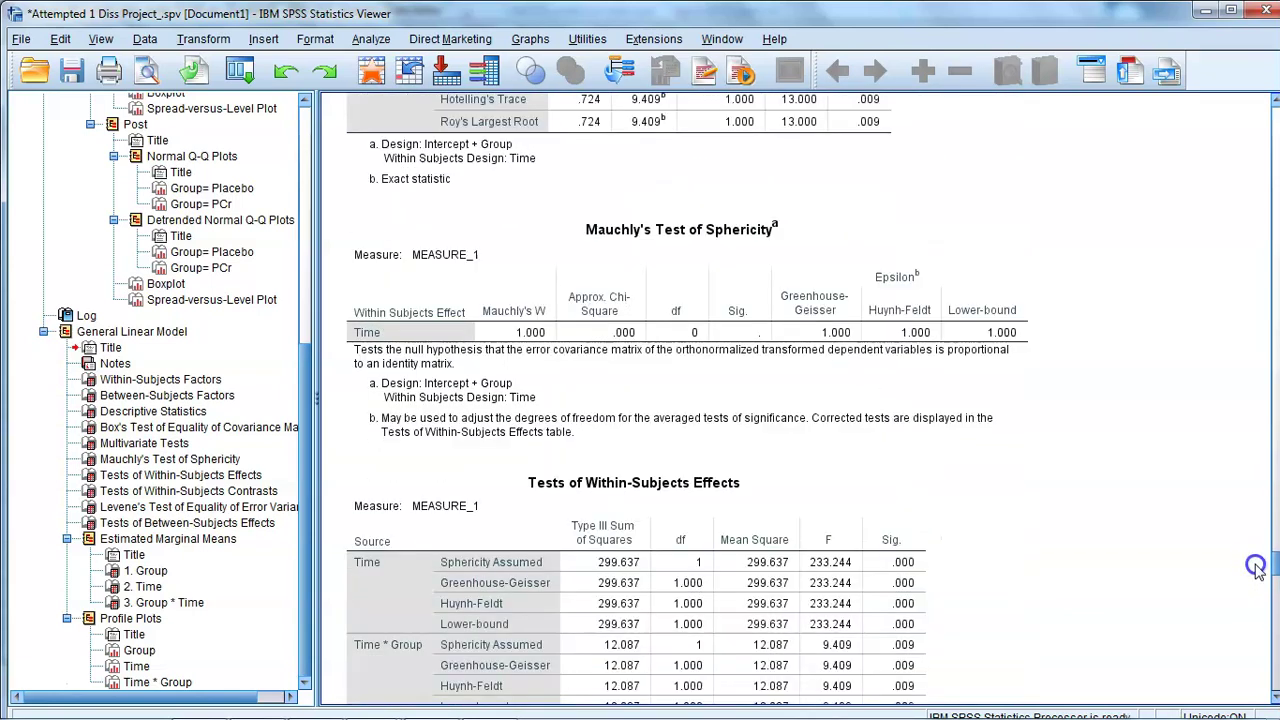
scroll(1256, 566, "down", 5)
scroll(1255, 592, "down", 2)
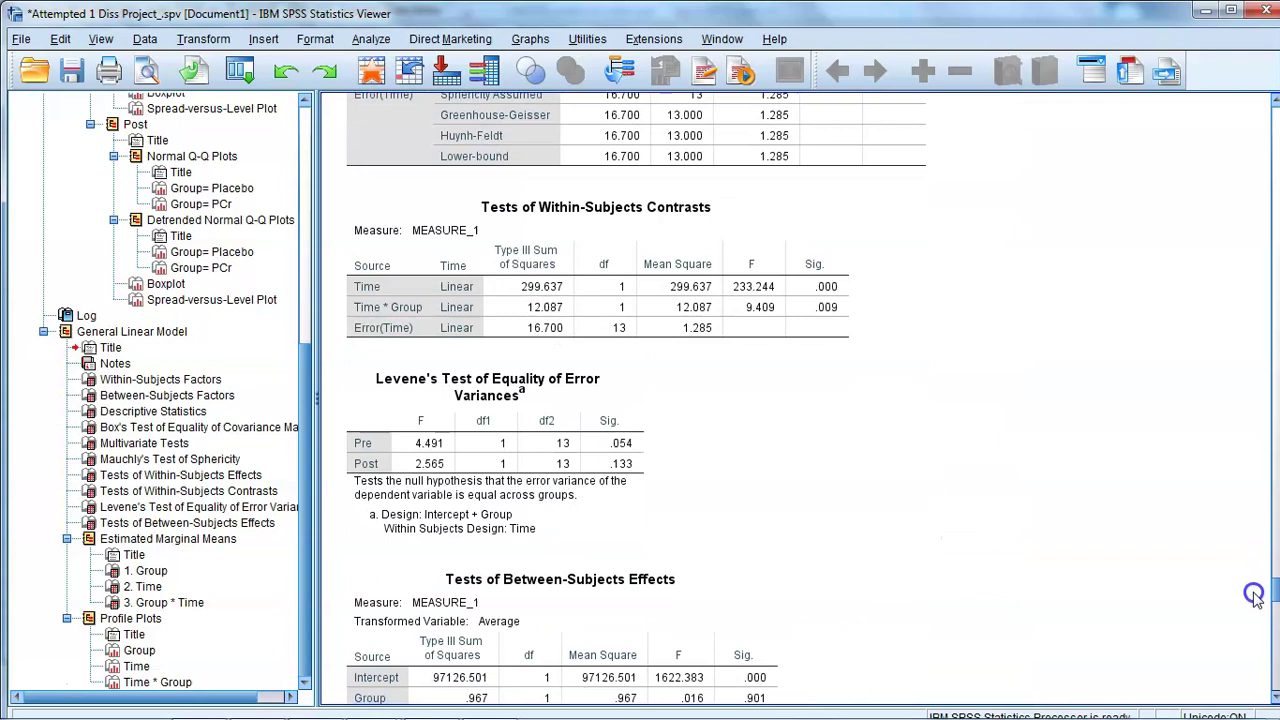
left_click(492, 445)
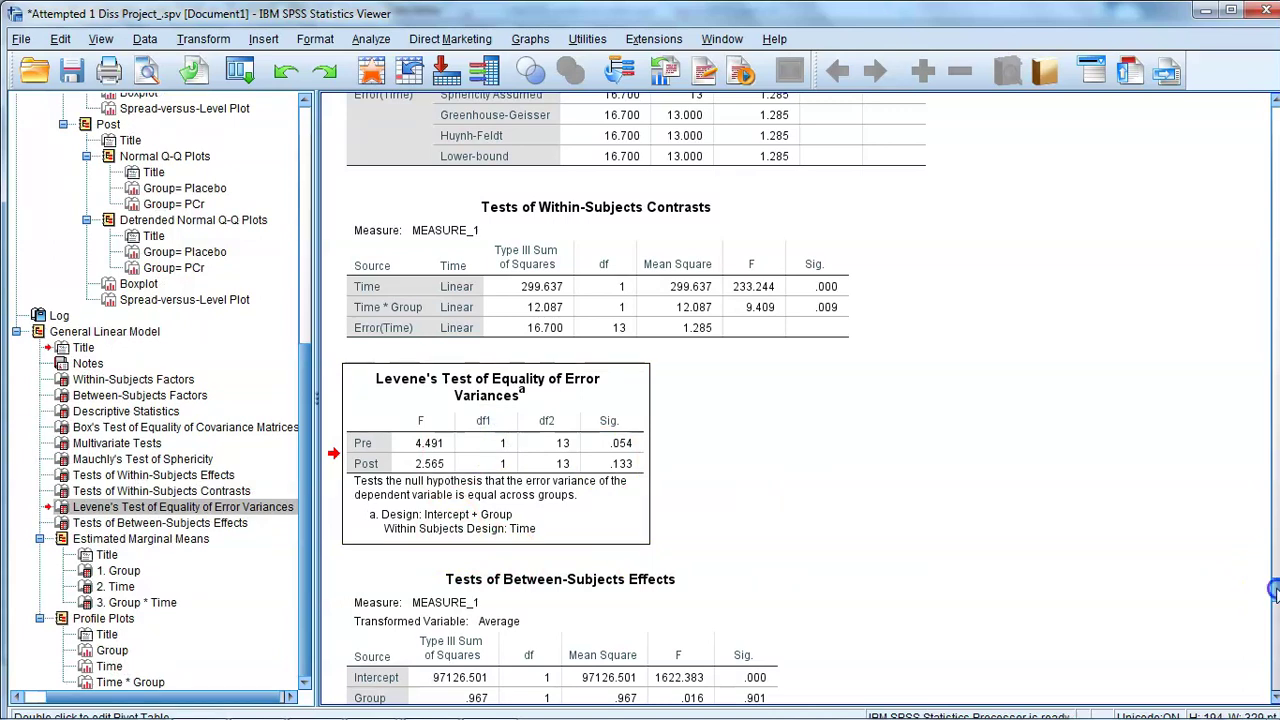
Examine the Time and Time * Group significance values in the Tests of Within-Subjects Effects table.
left_click_drag(1272, 592, 1272, 576)
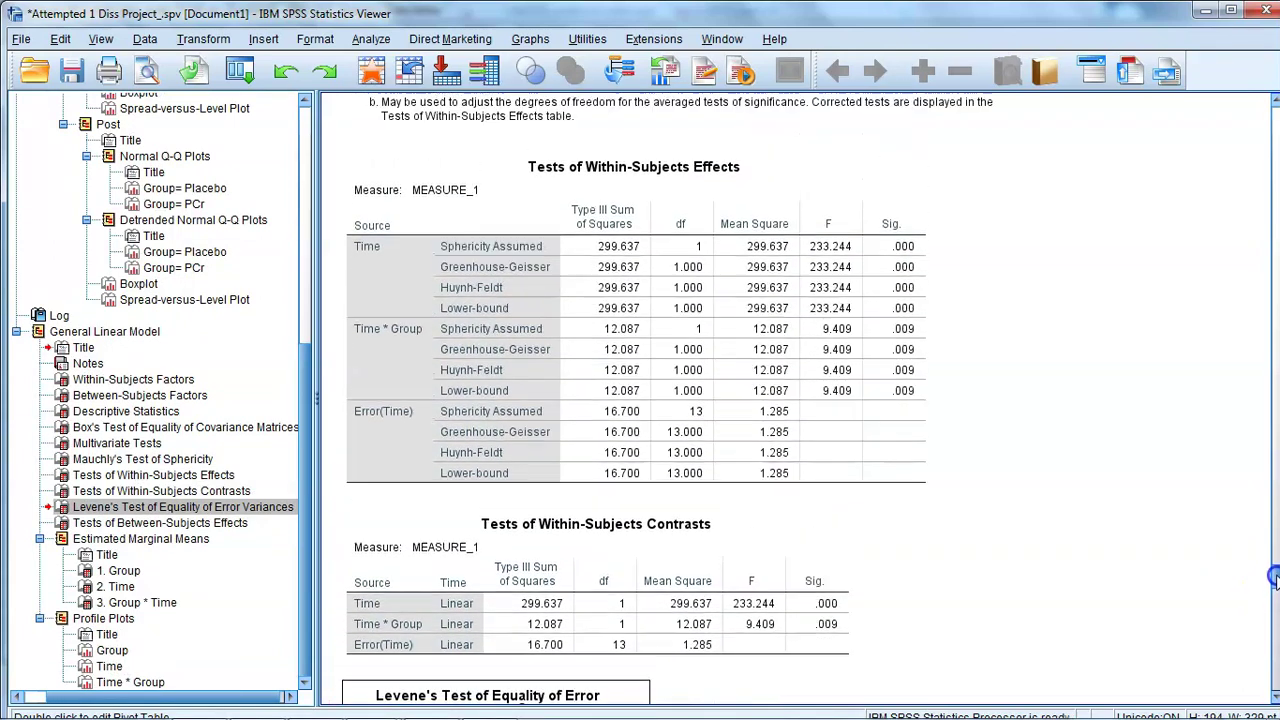
left_click(894, 323)
left_click(345, 370)
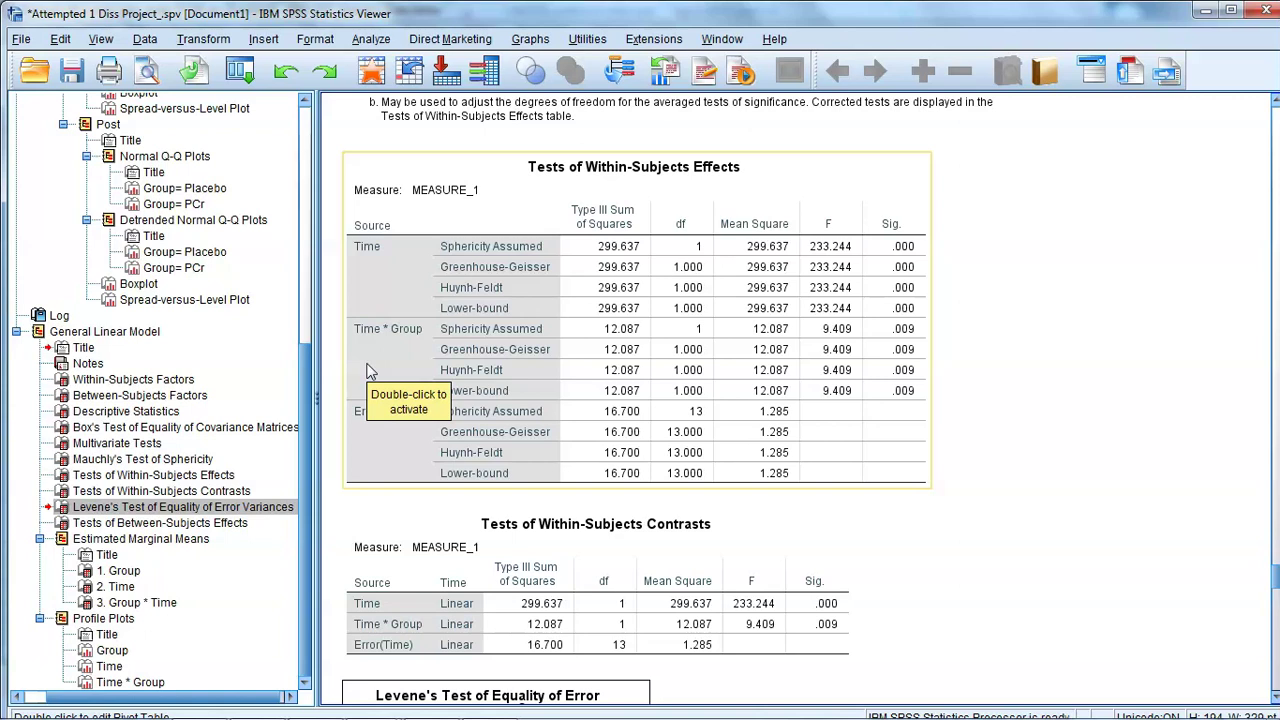
left_click(900, 340)
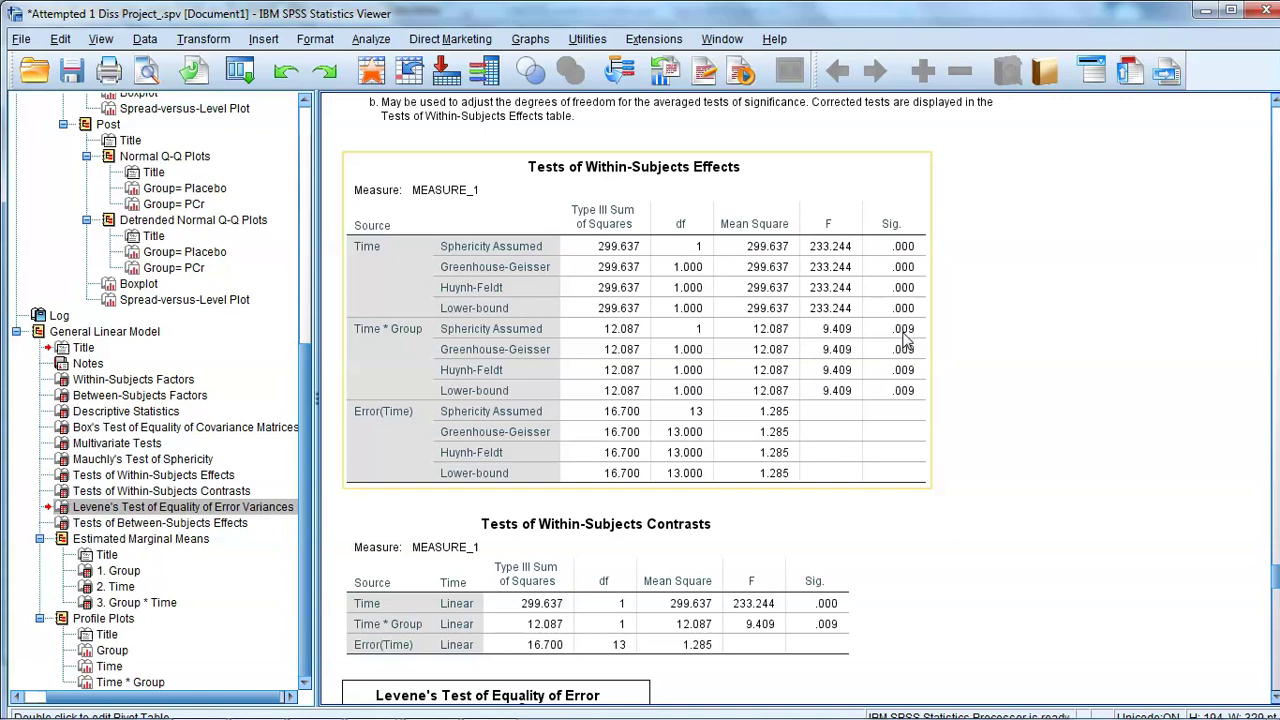
left_click_drag(1273, 575, 1273, 585)
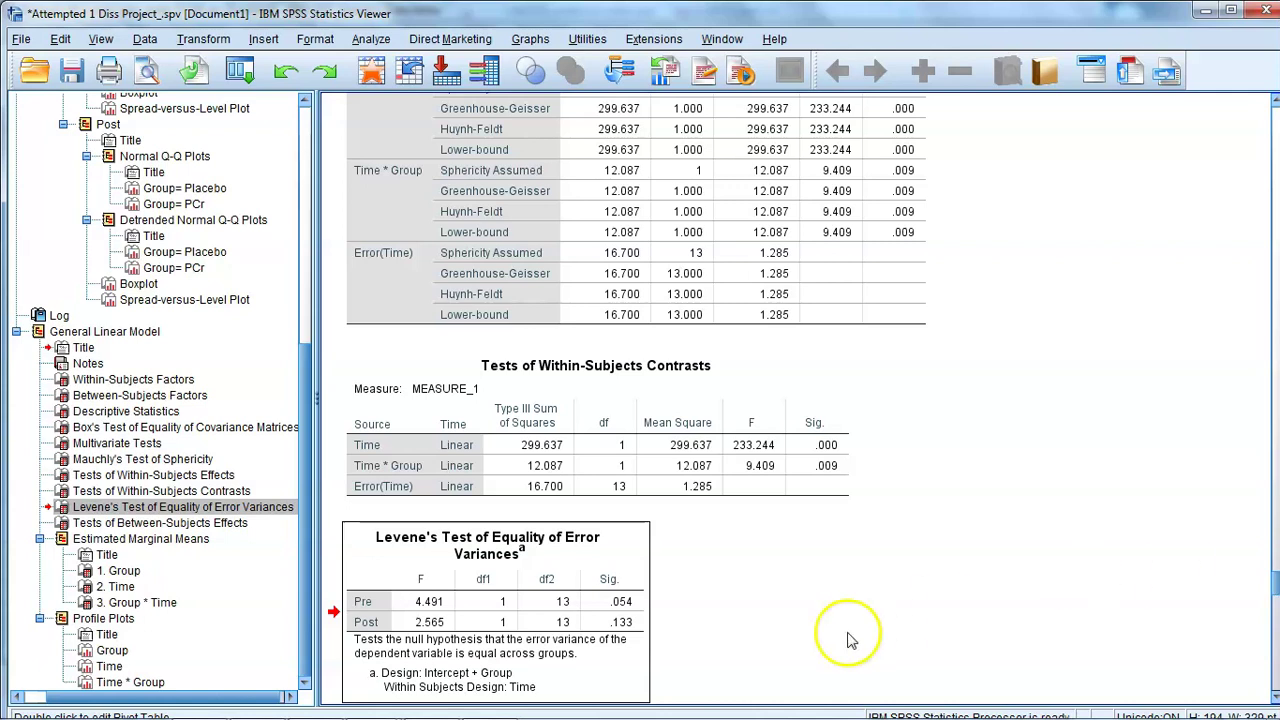
Switch to the FANOVA additional slides.pptx presentation in PowerPoint and show the Calculating Effect Size slide as a full-screen slide show.
mouse_move(829, 712)
left_click(490, 702)
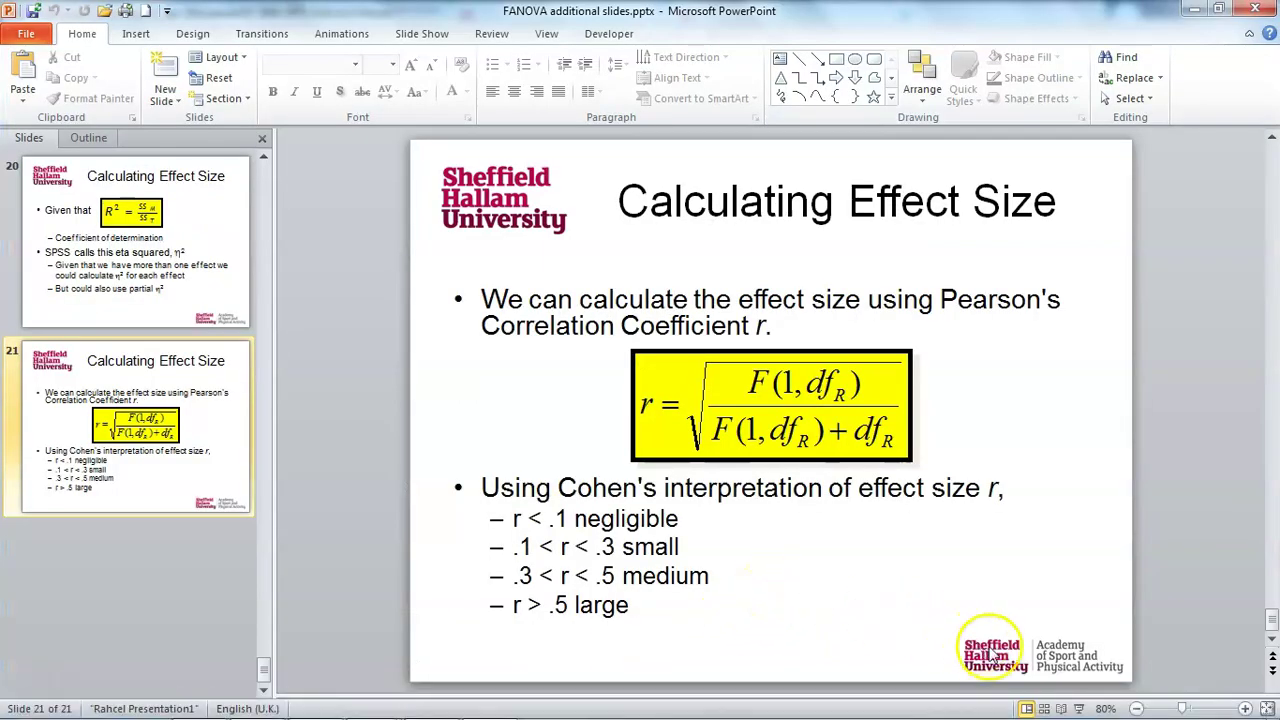
left_click(1076, 708)
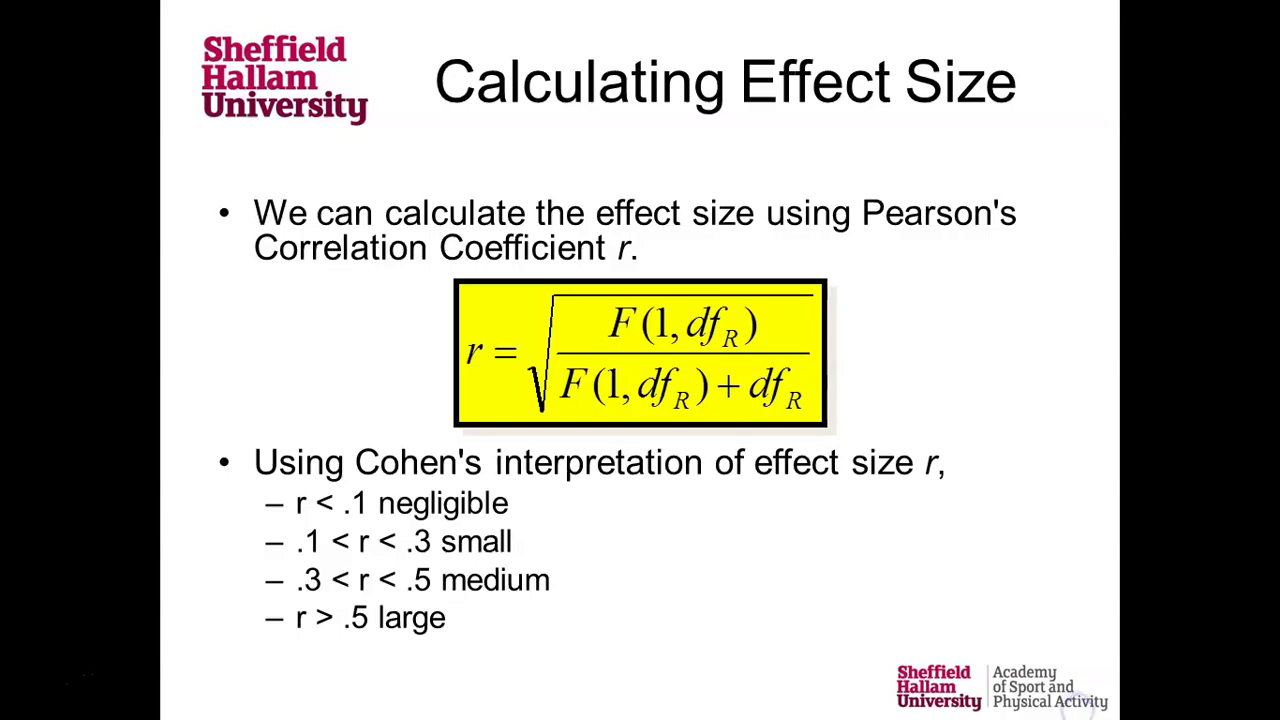